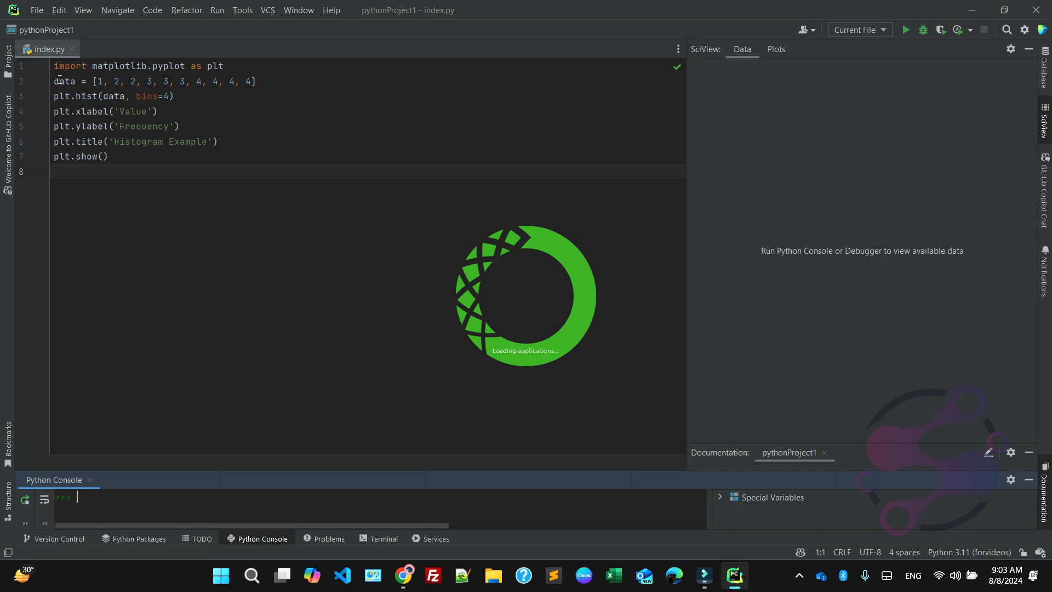
Open the Python interpreter settings of pythonProject1 and check the list of available interpreters
left_click(36, 10)
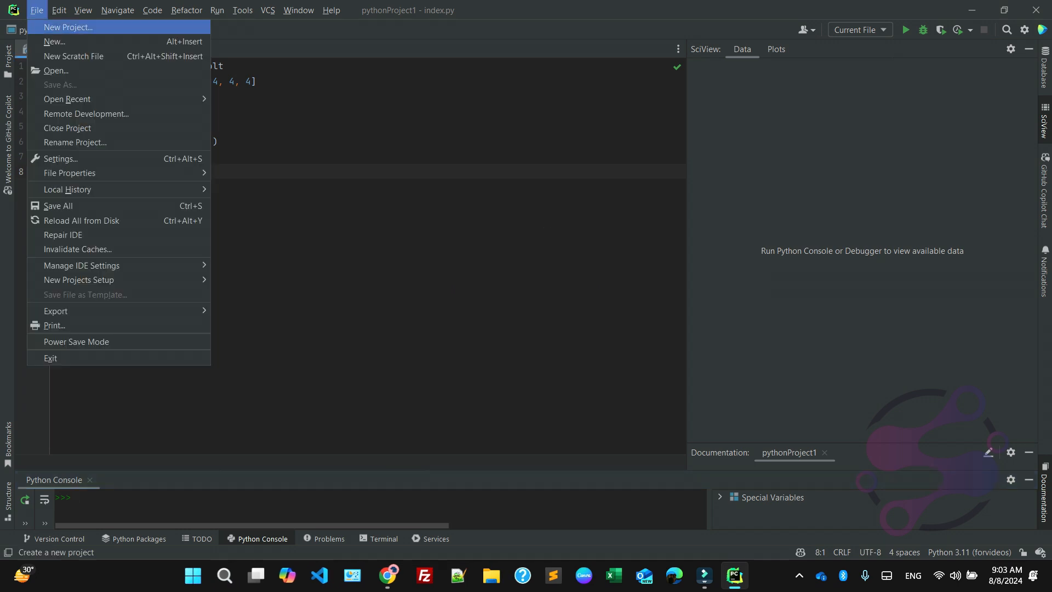
left_click(61, 159)
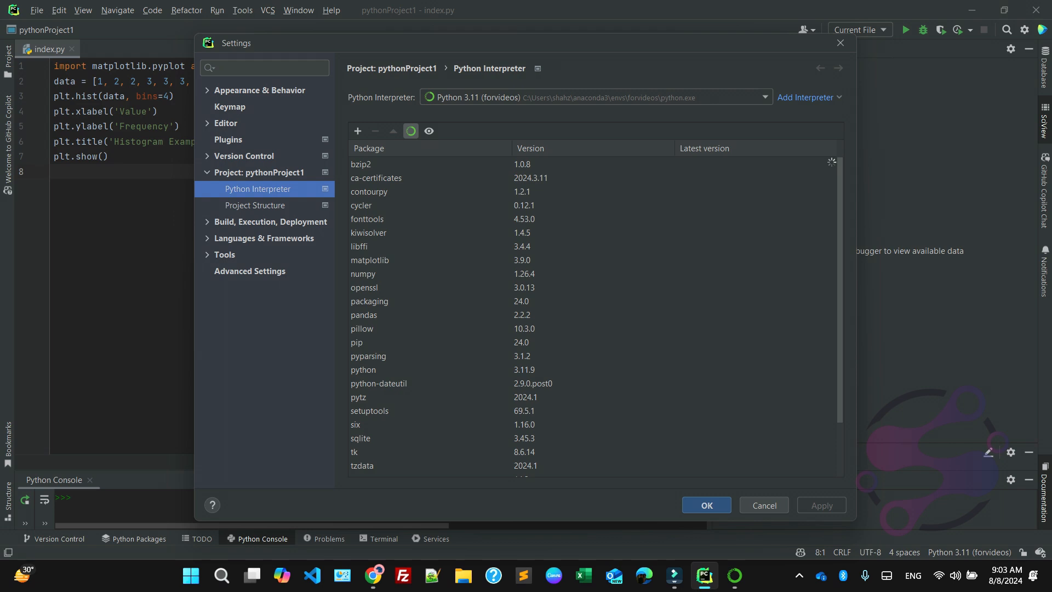
left_click(765, 97)
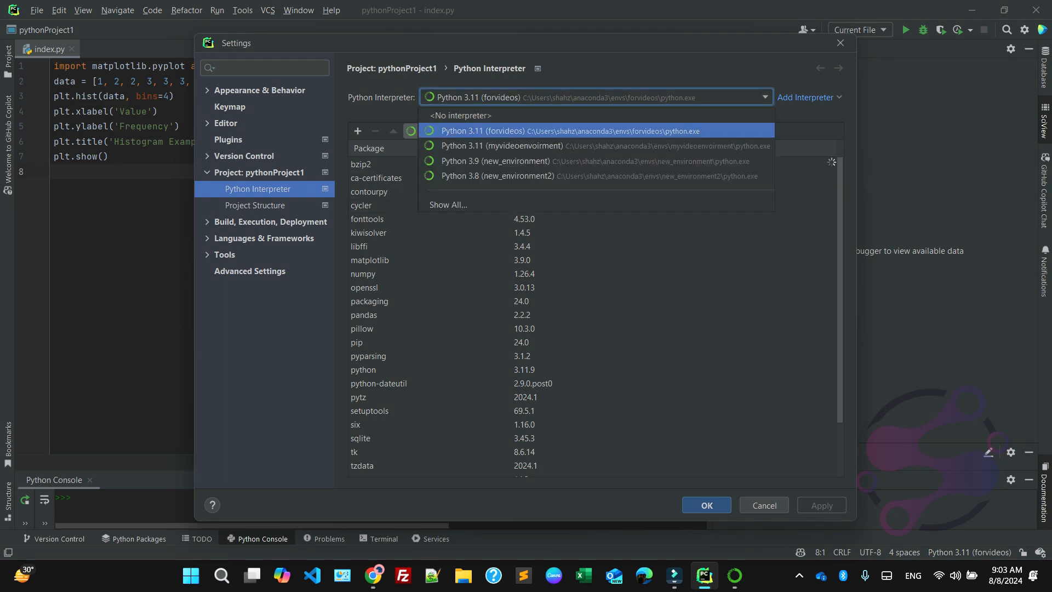
left_click(765, 97)
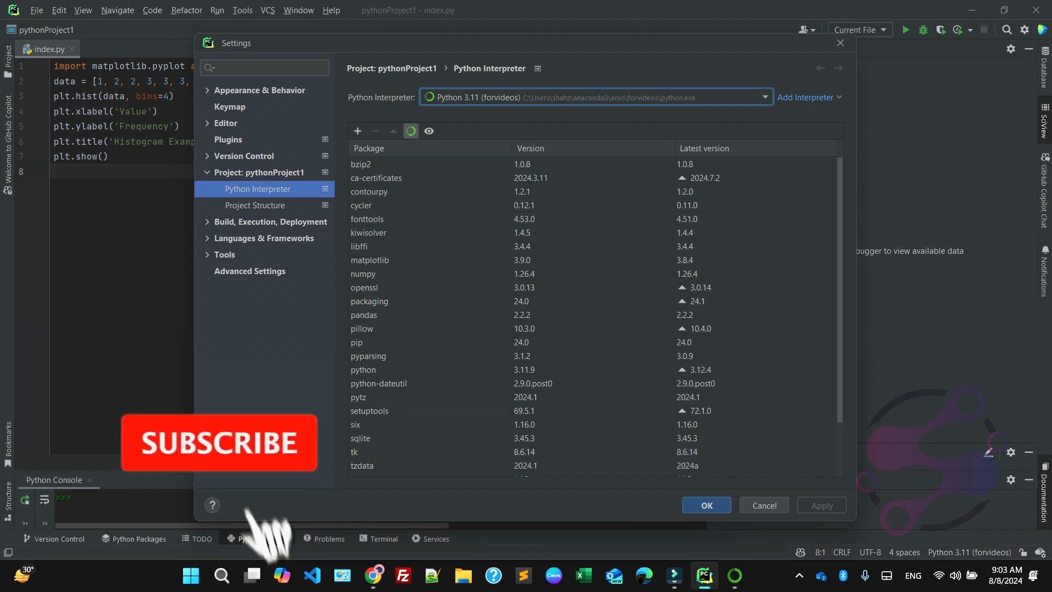
Switch to Anaconda Navigator and show the packages of the forvideos environment
left_click(735, 576)
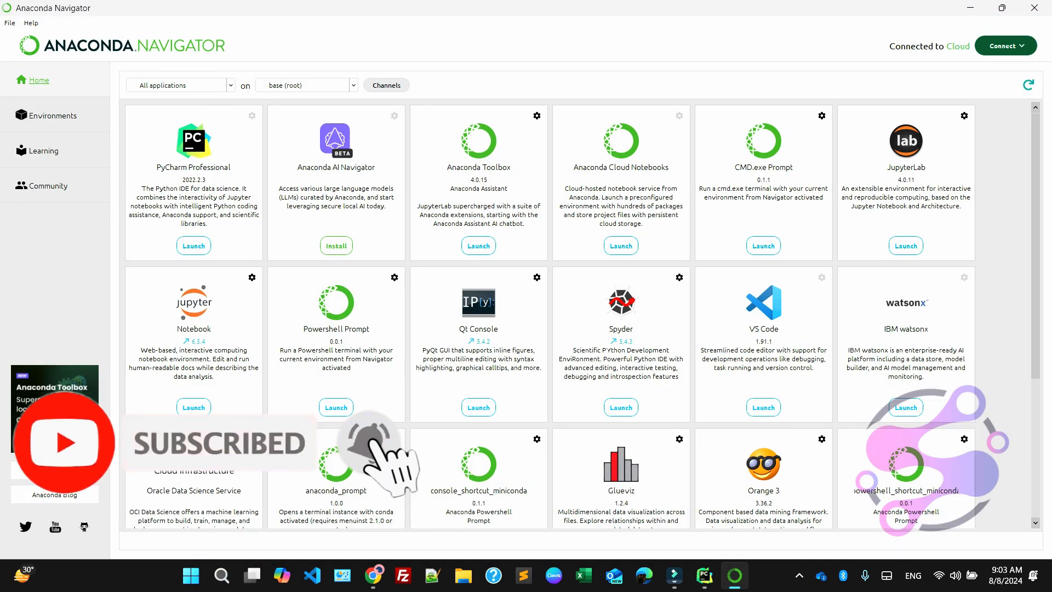
left_click(53, 115)
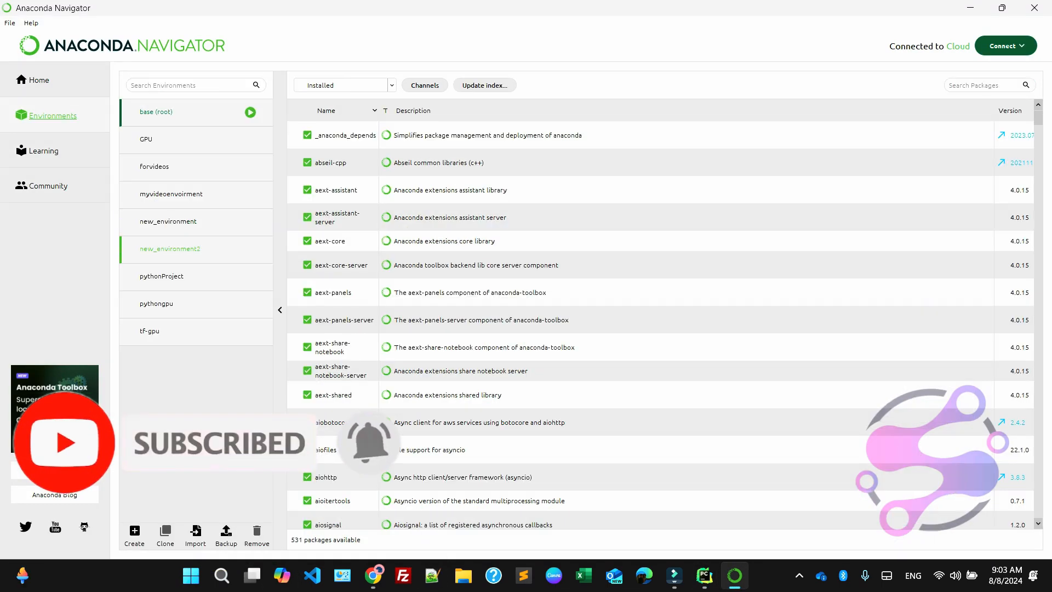
left_click(154, 167)
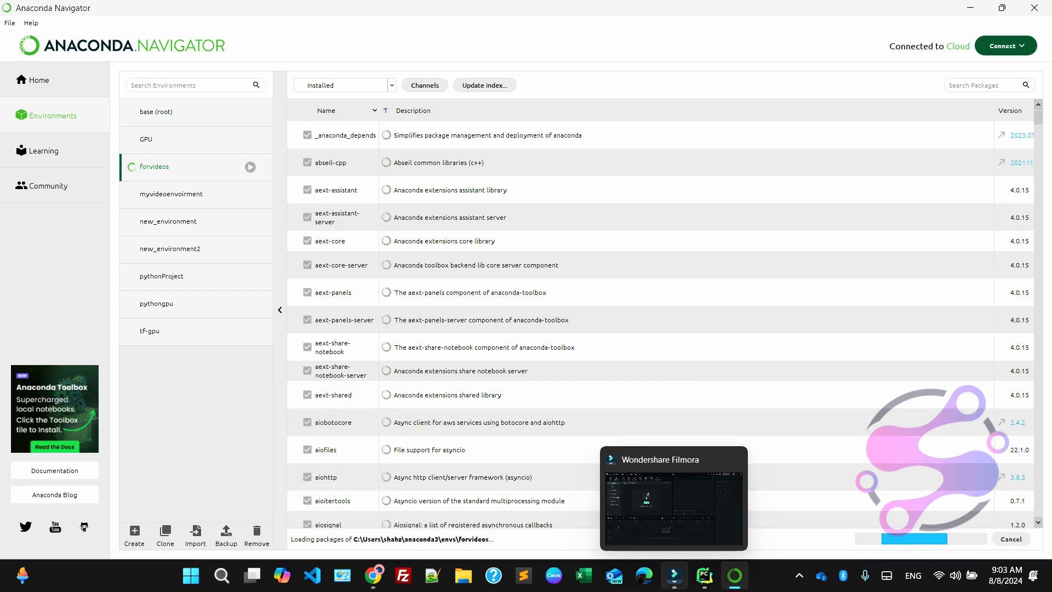
Return to PyCharm and compare its selectable project interpreters with the Anaconda environments
left_click(705, 576)
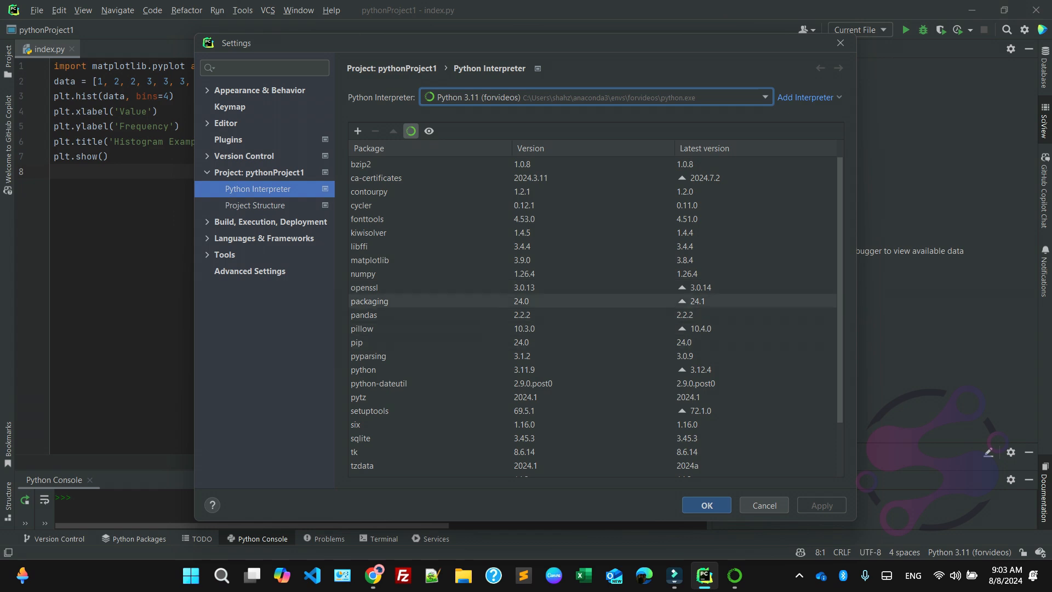
left_click(598, 97)
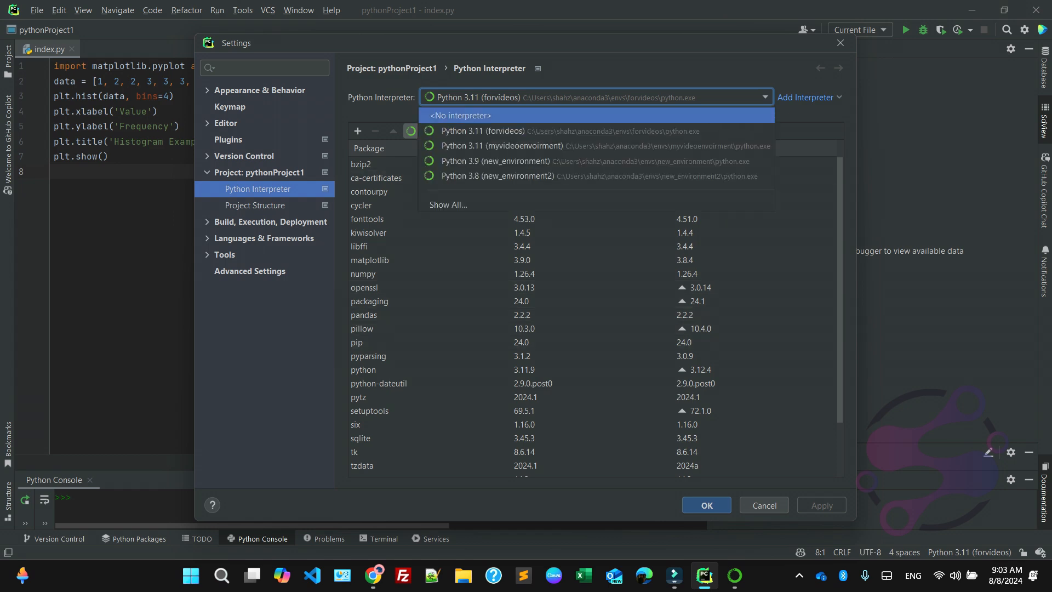
key("Escape")
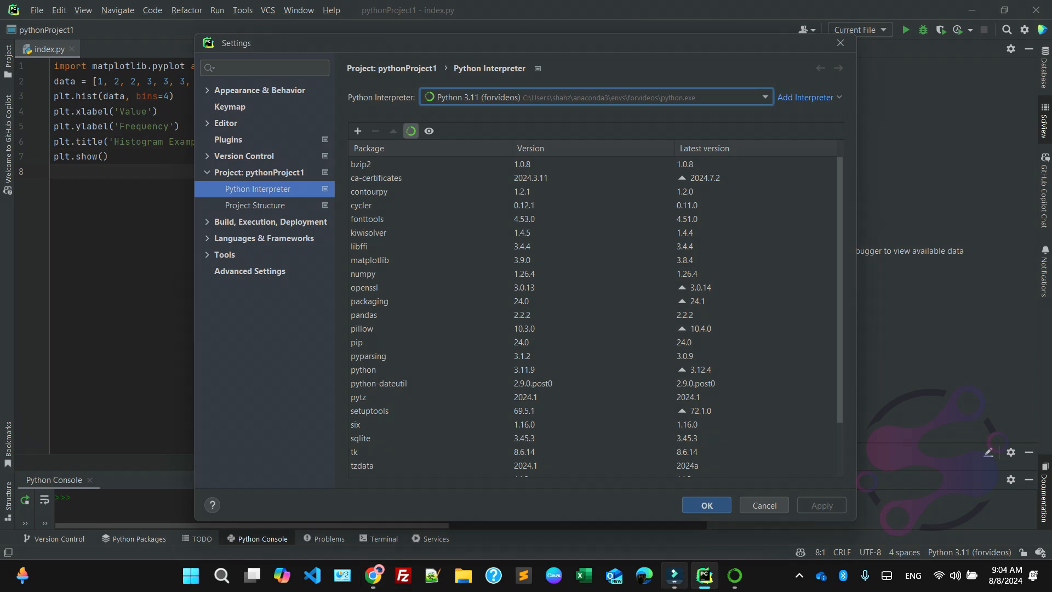
In Anaconda Navigator, create a new environment named ForSlides with Python 3.11.9
left_click(734, 575)
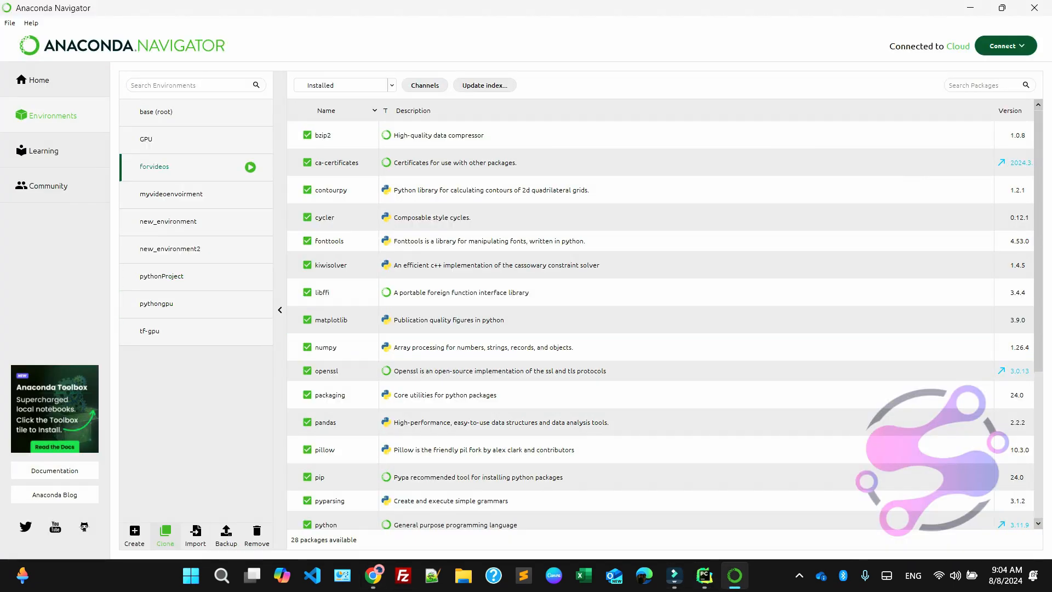
left_click(135, 534)
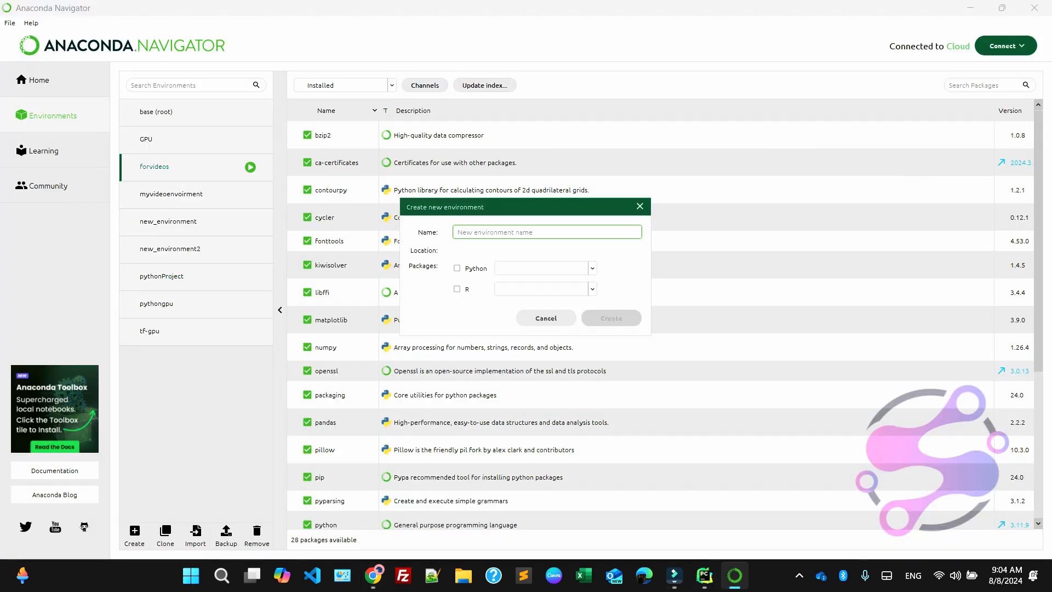
type("ForSlides")
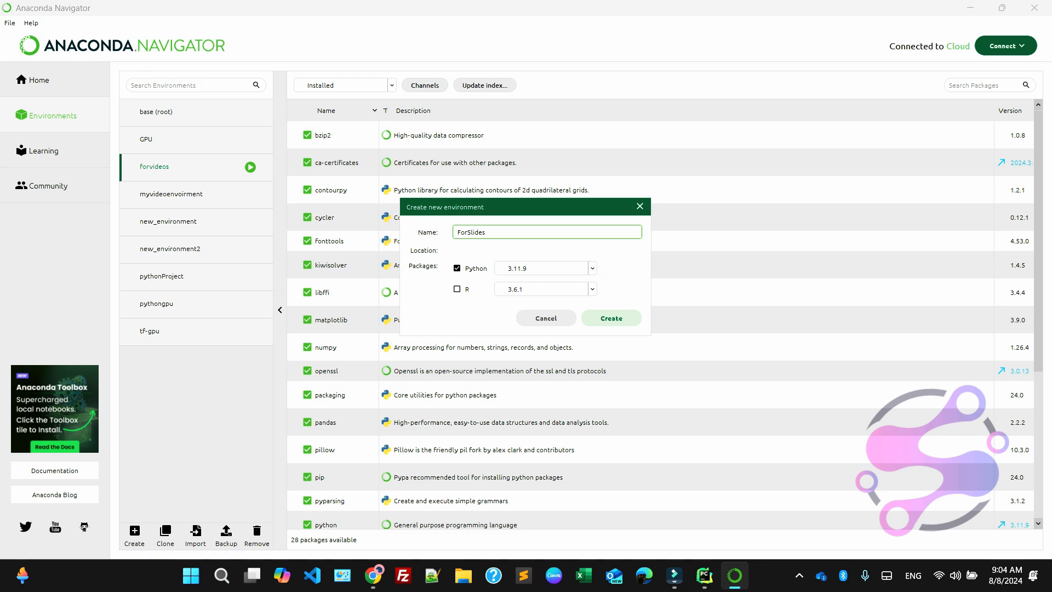
key("Tab")
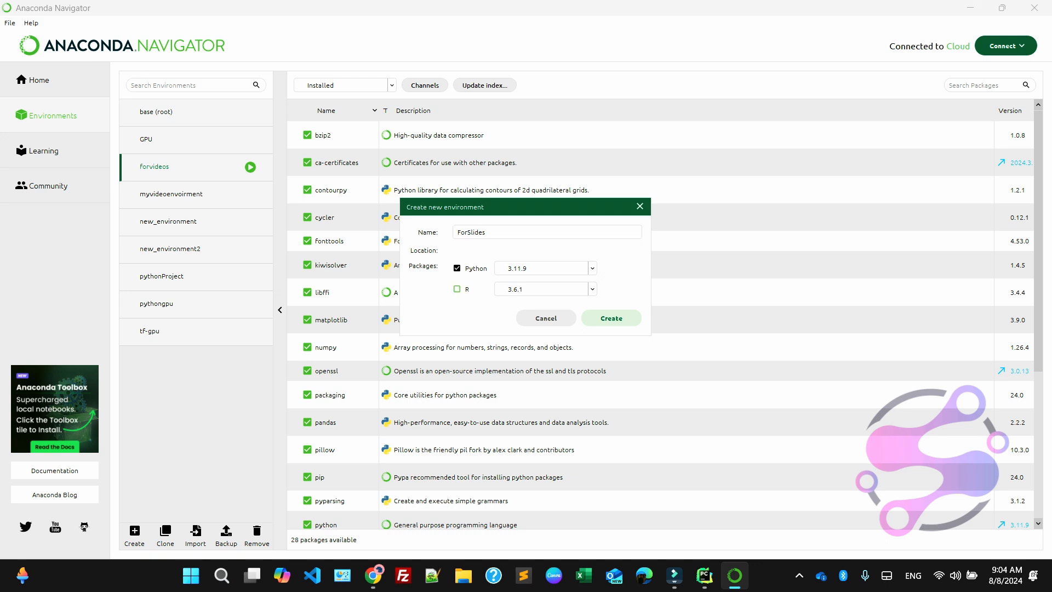
left_click(544, 268)
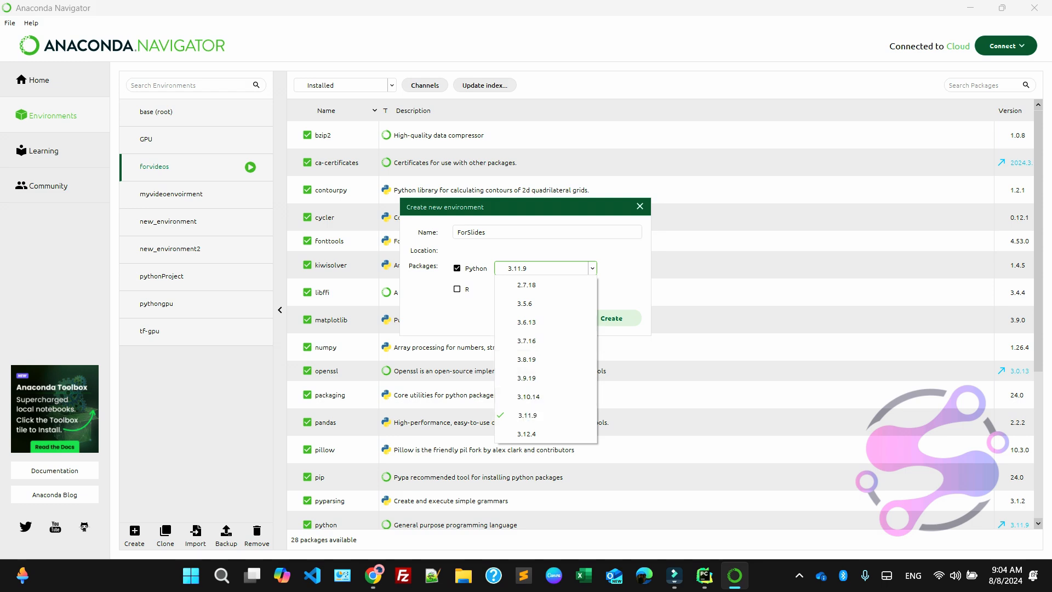
key("Escape")
key("Return")
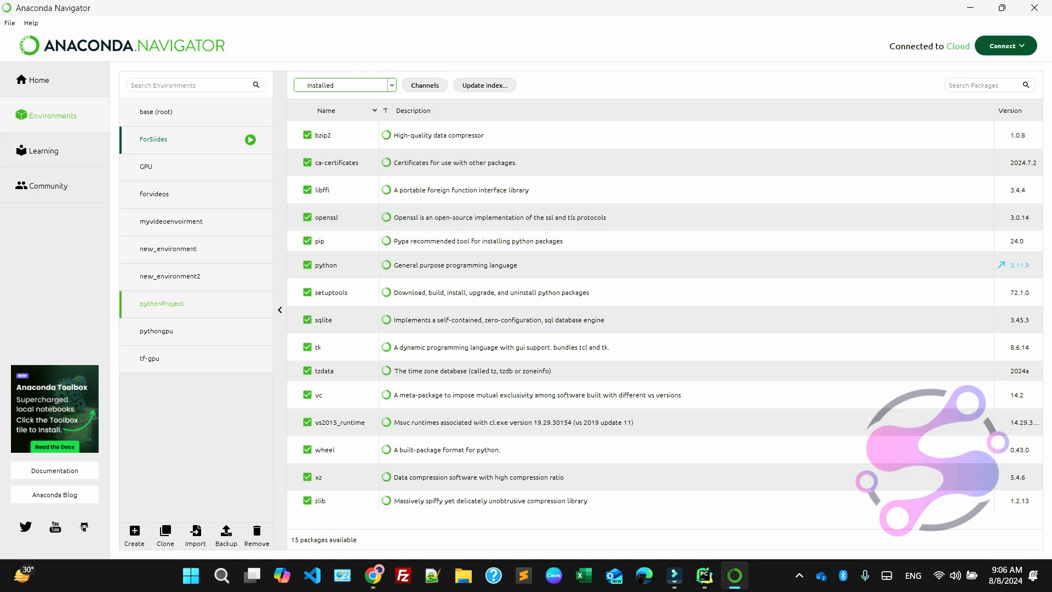
left_click(250, 139)
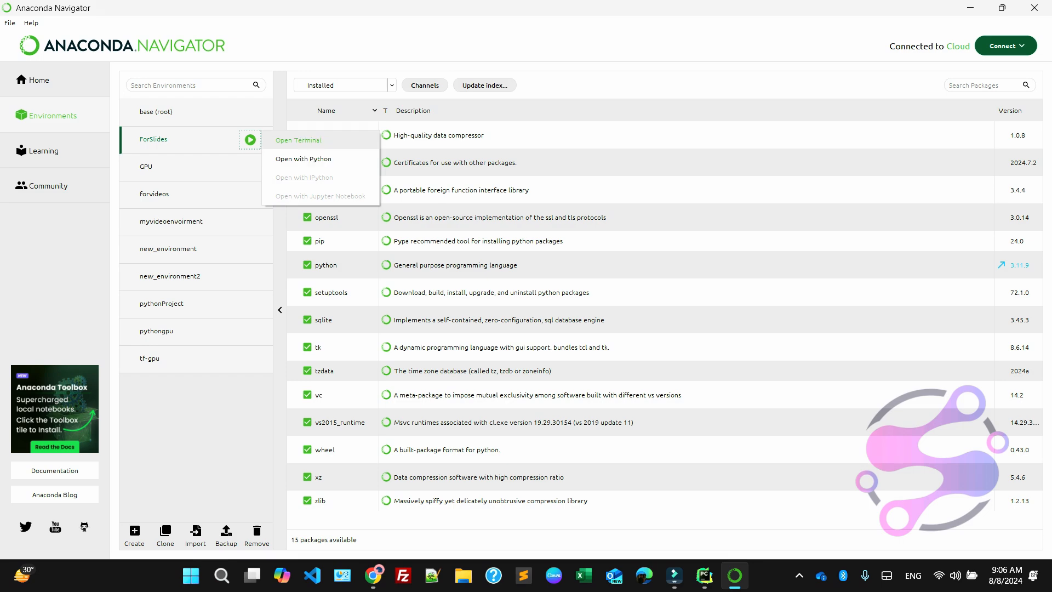
left_click(299, 140)
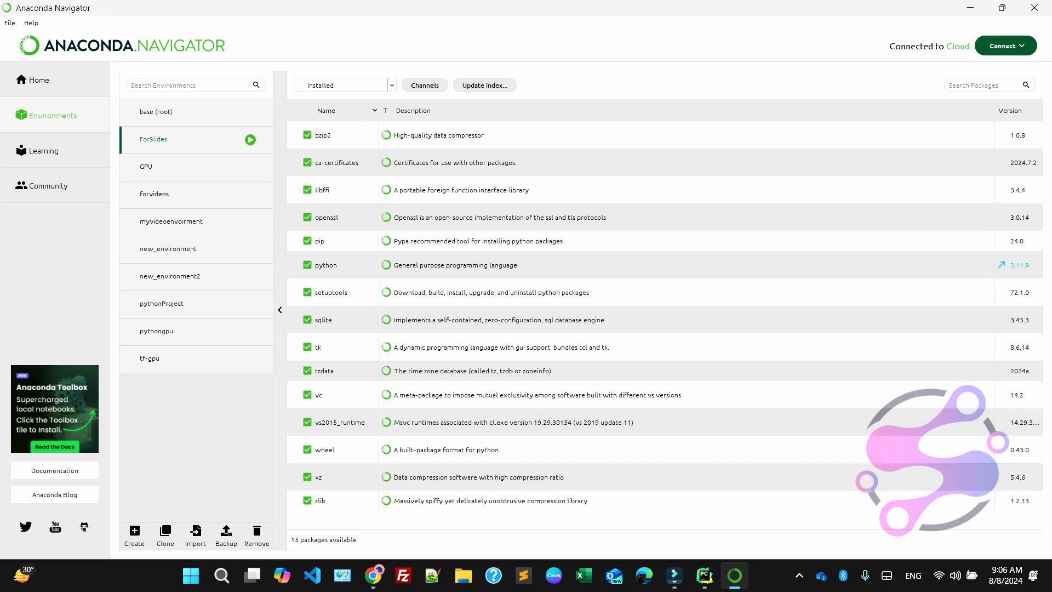
Switch to PyCharm, open the manager showing all Python interpreters, and widen its interpreter list
left_click(704, 575)
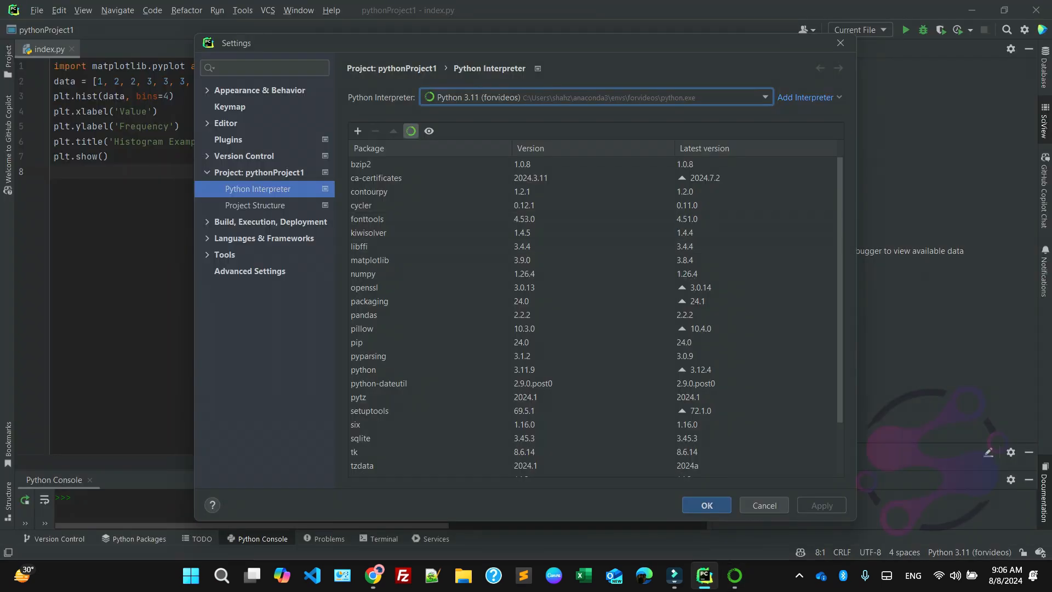
left_click(765, 97)
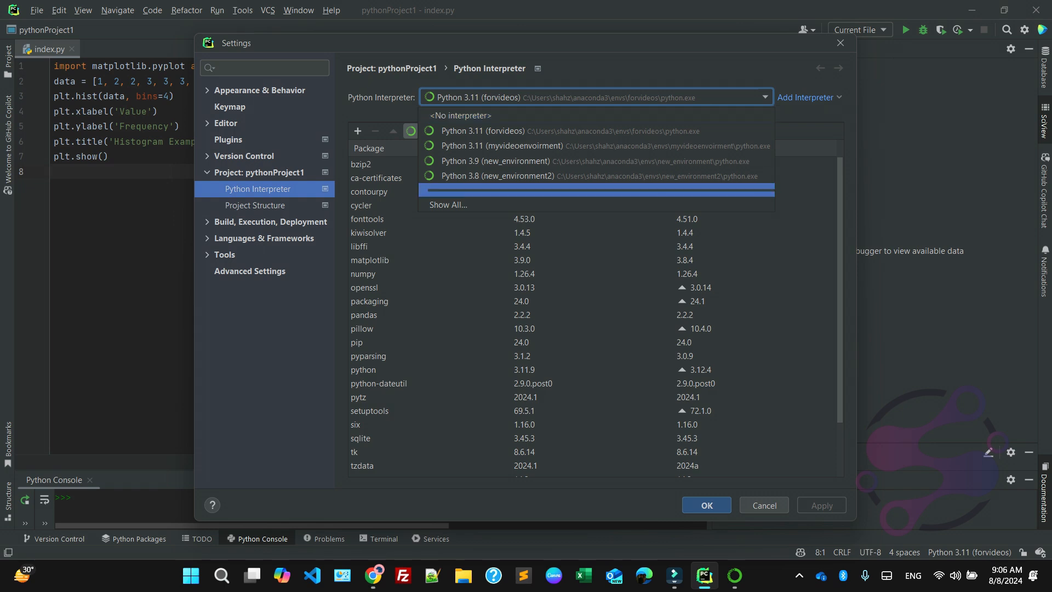
left_click(448, 205)
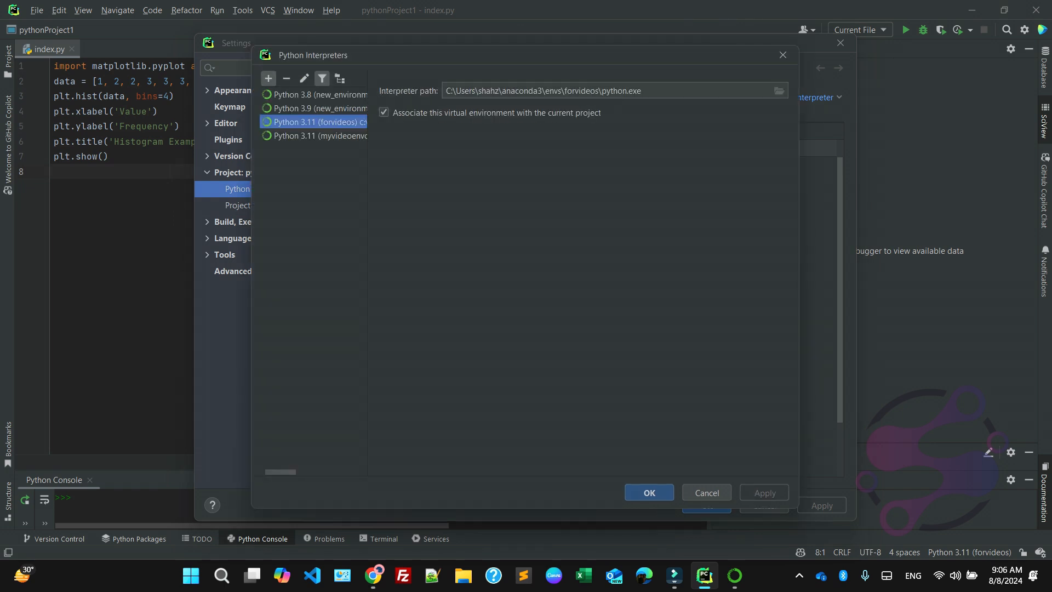
left_click(269, 78)
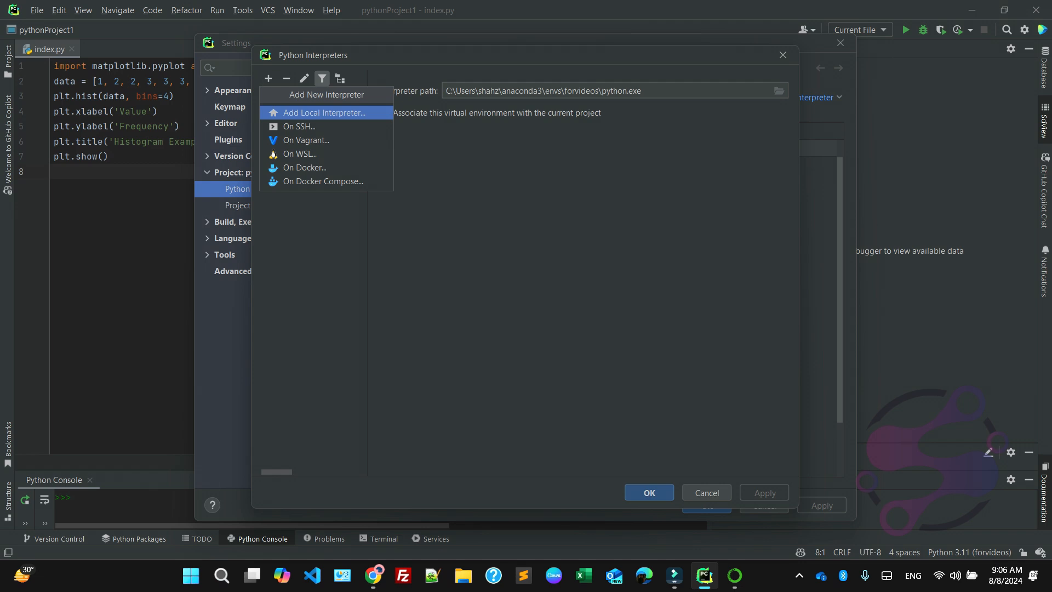
key("Up")
key("Escape")
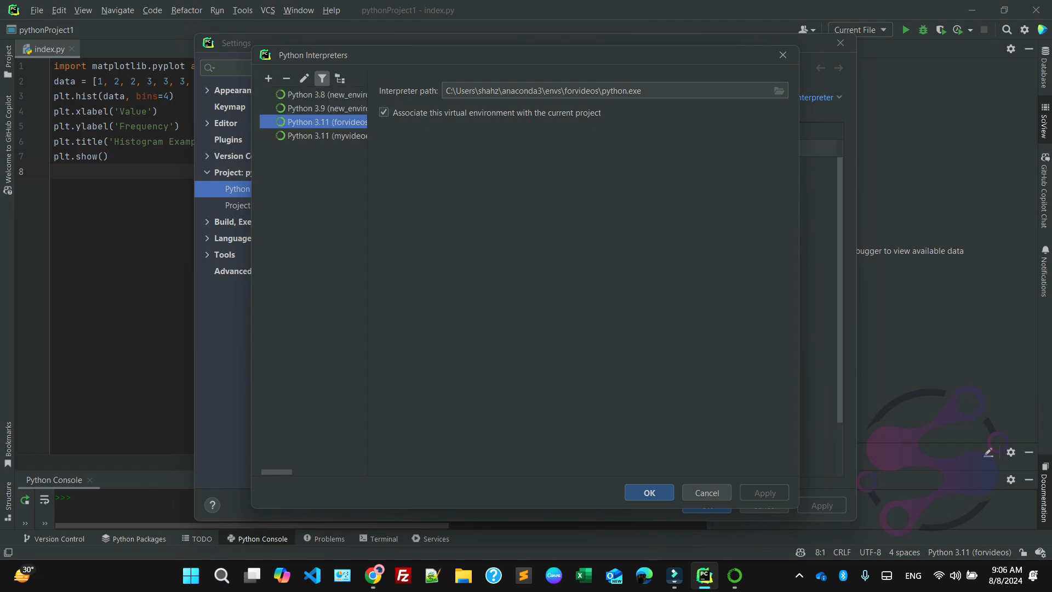
left_click_drag(367, 274, 503, 274)
Add the existing Conda environment ForSlides as a local interpreter and apply it to the project
key("alt+Insert")
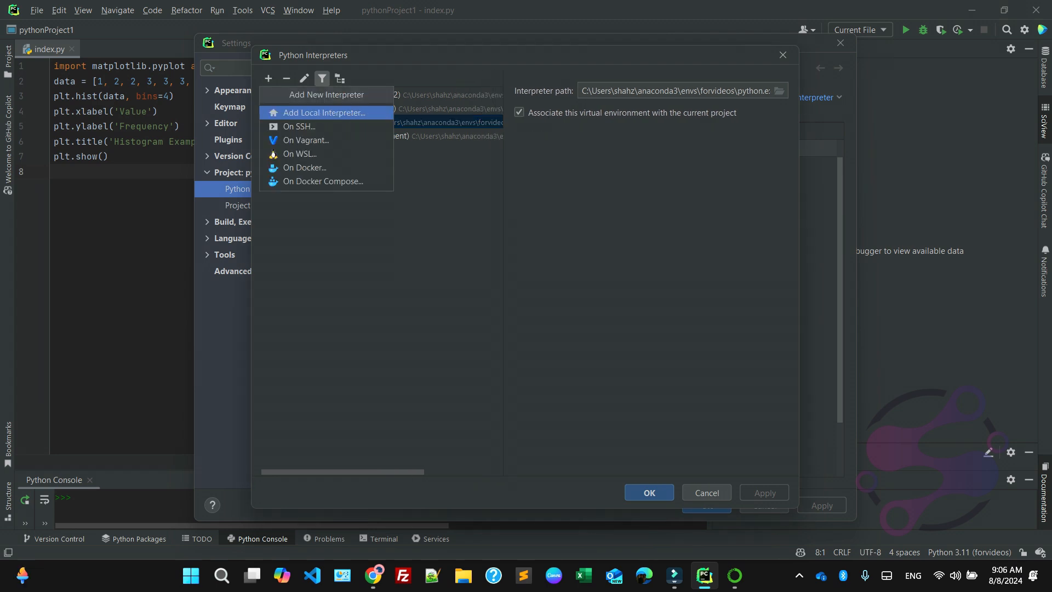
key("Return")
left_click(247, 134)
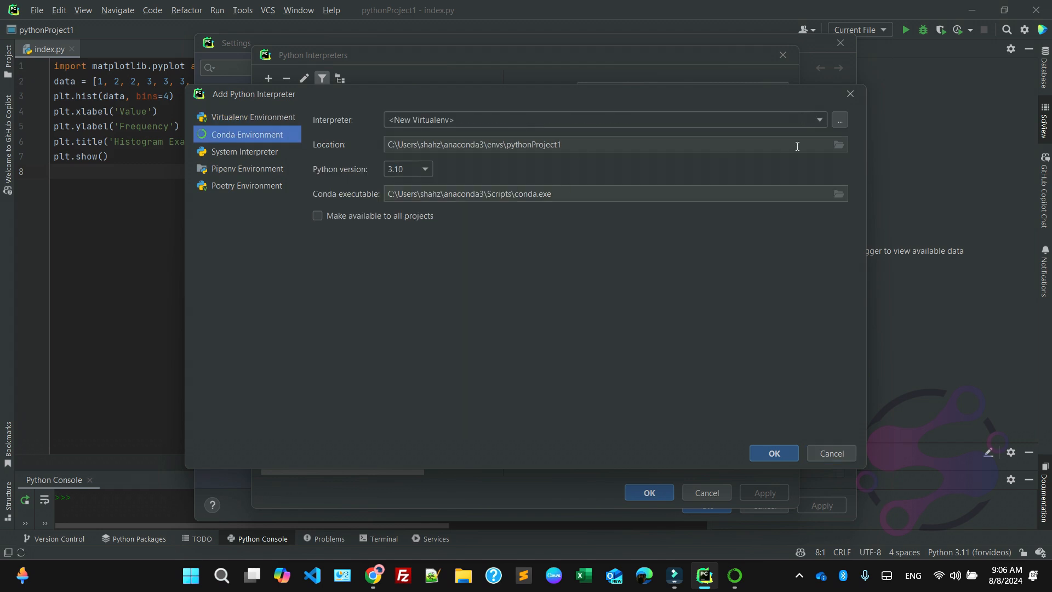
key("alt+Down")
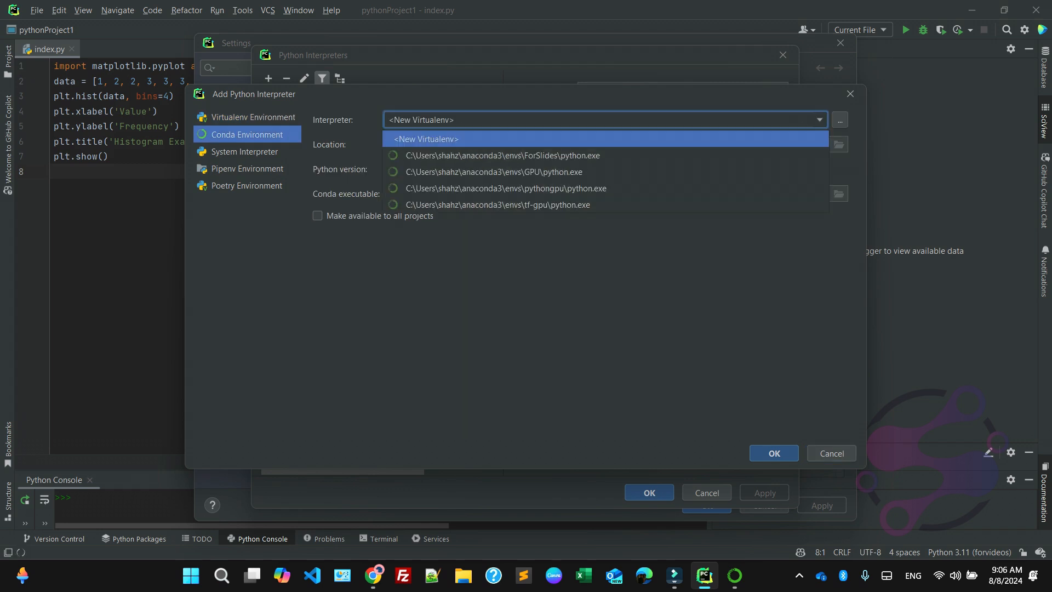
key("Down")
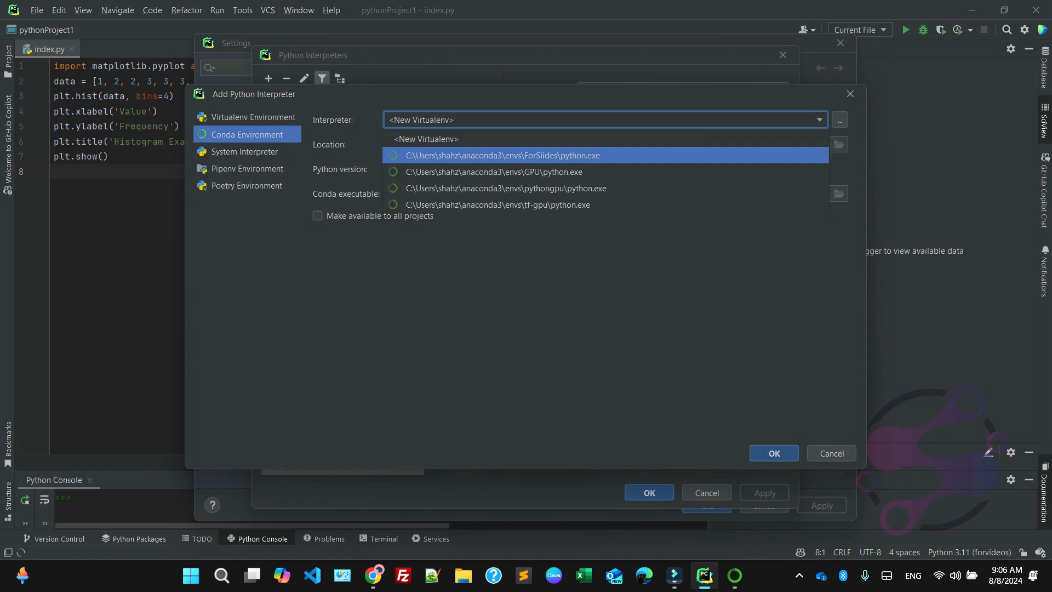
key("Return")
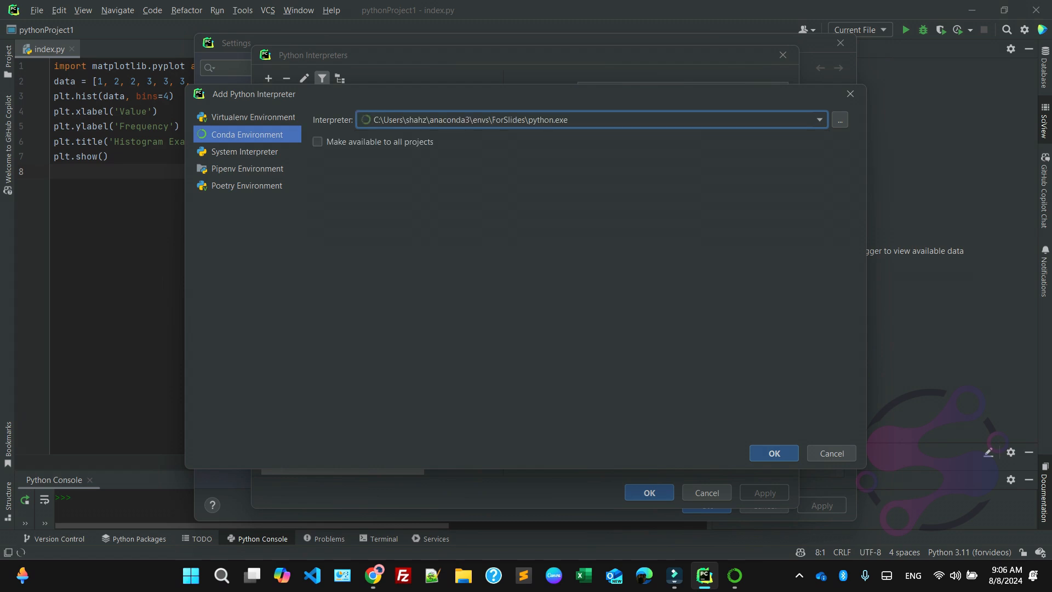
key("Tab")
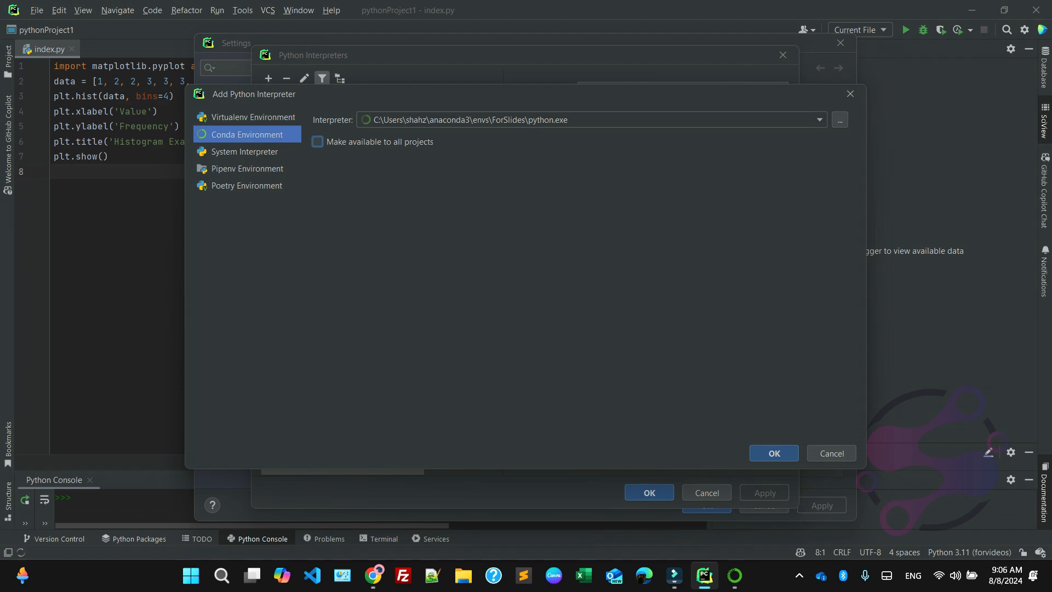
key("Return")
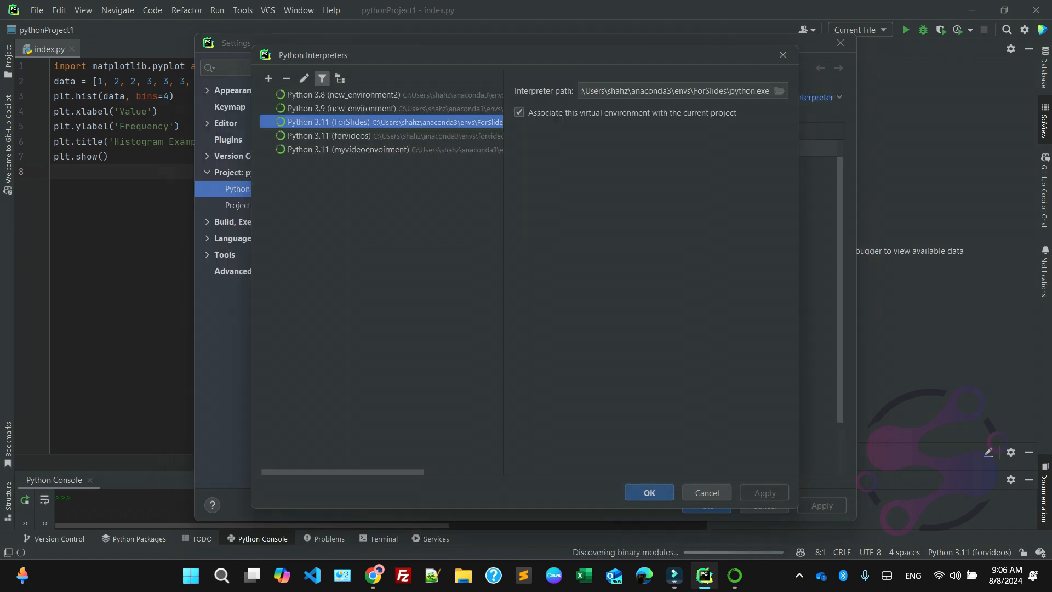
key("Return")
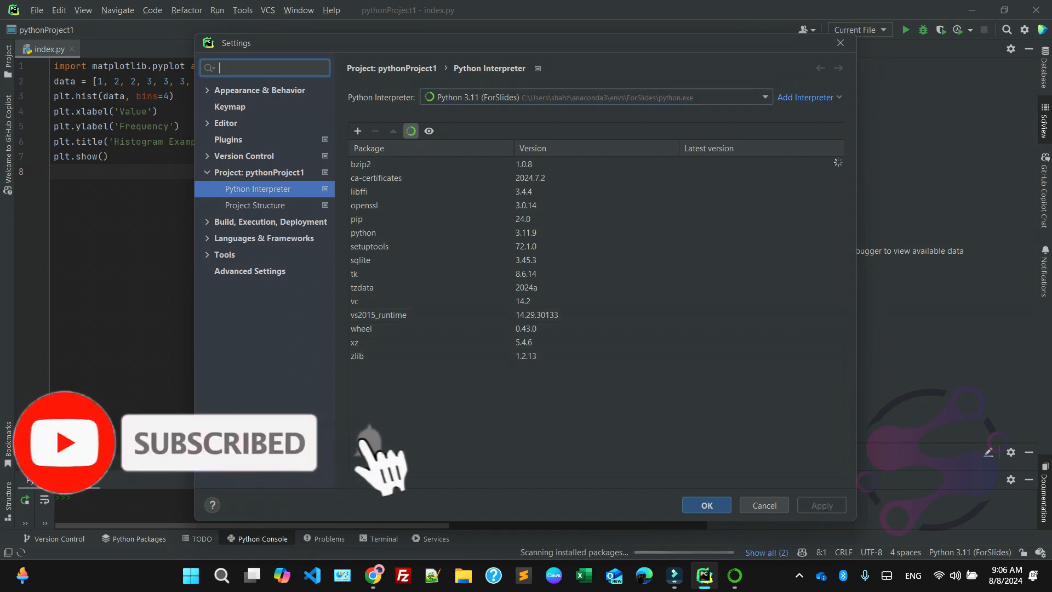
key("Return")
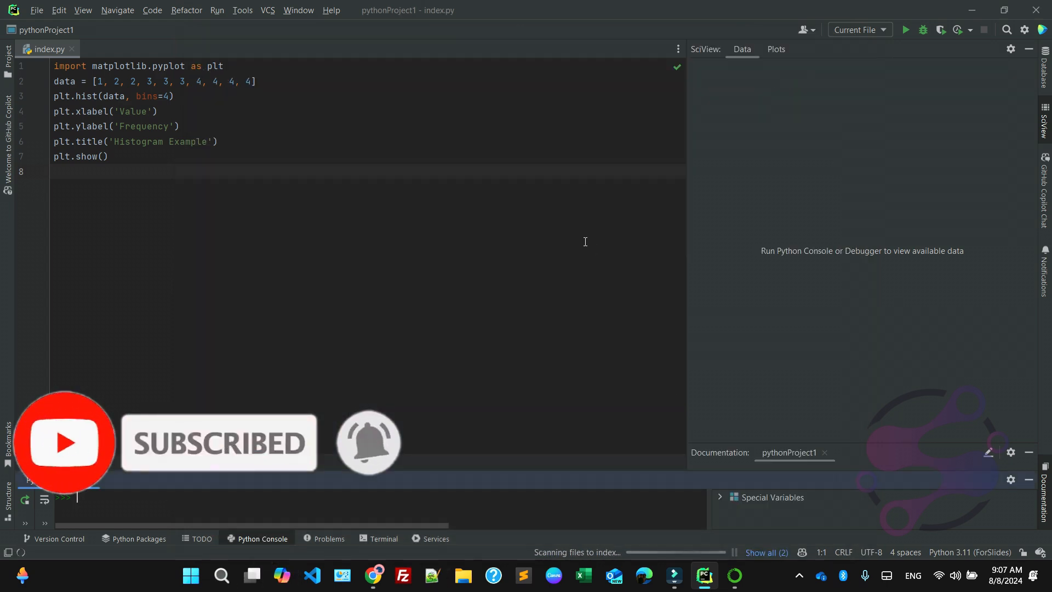
left_click(279, 136)
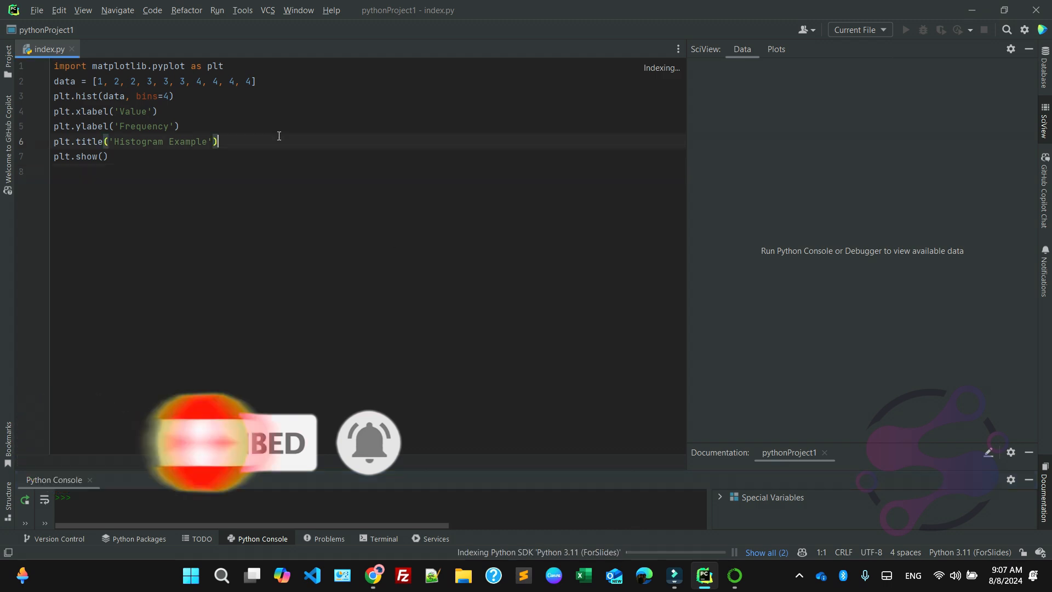
left_click(223, 177)
left_click(217, 10)
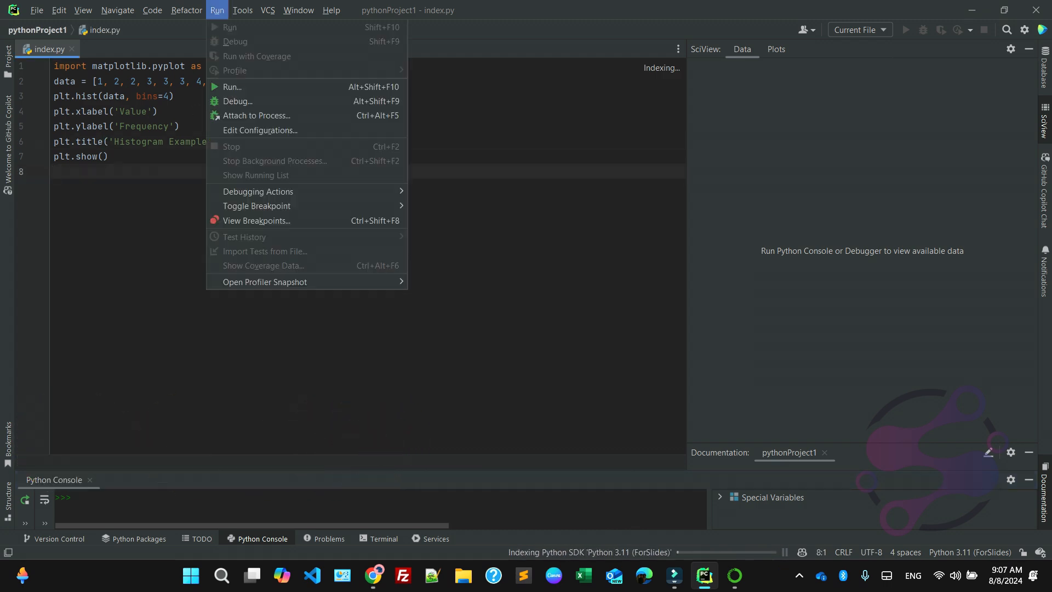
left_click(232, 86)
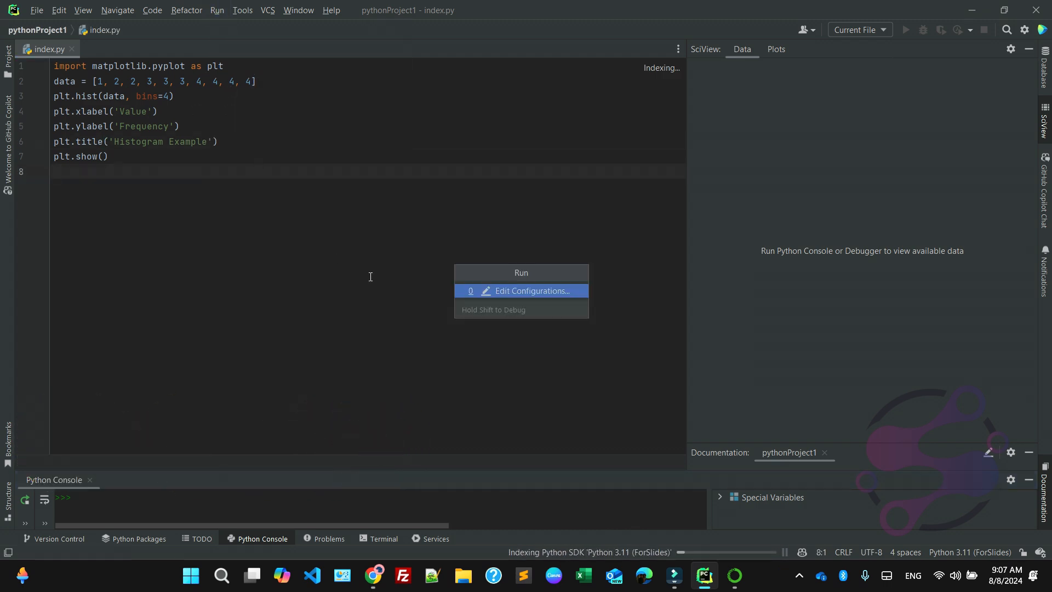
key("Escape")
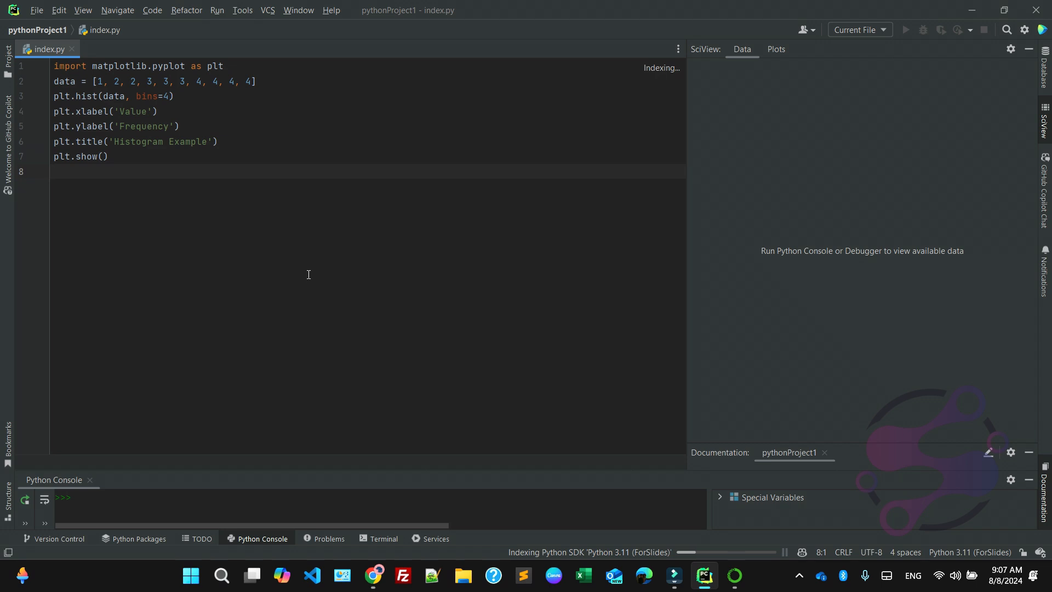
Run the index.py histogram script with the ForSlides interpreter once indexing has finished
left_click(726, 552)
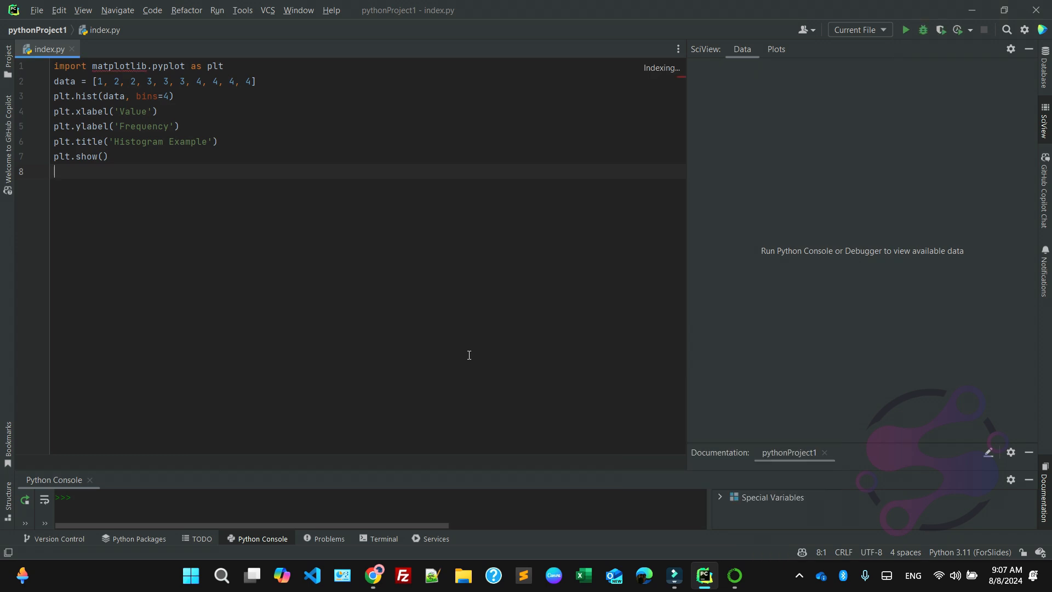
left_click(217, 10)
left_click(241, 28)
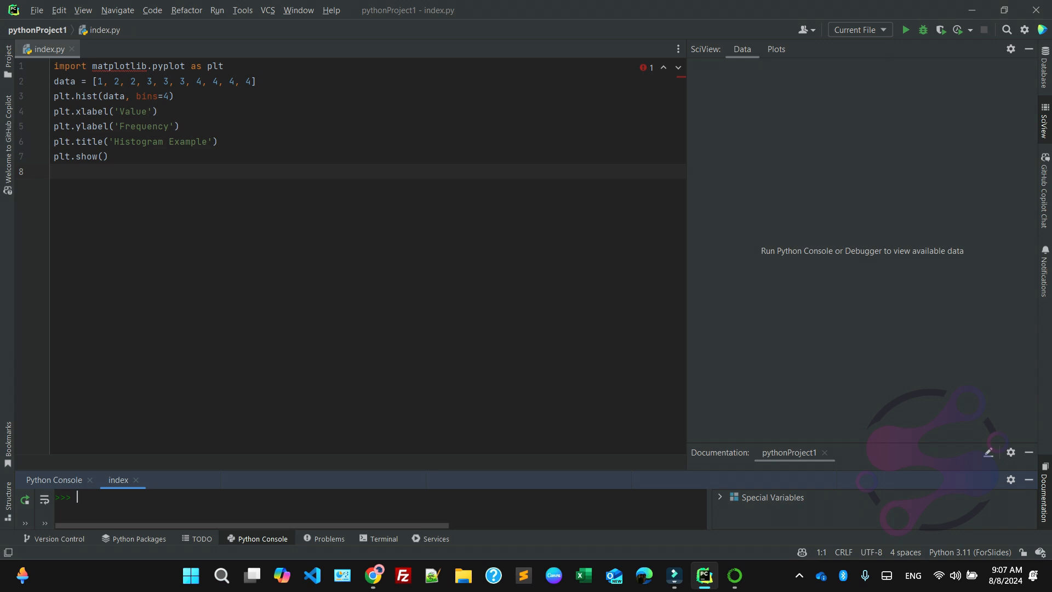
Copy the entire histogram code in index.py and clear the file
left_click(286, 156)
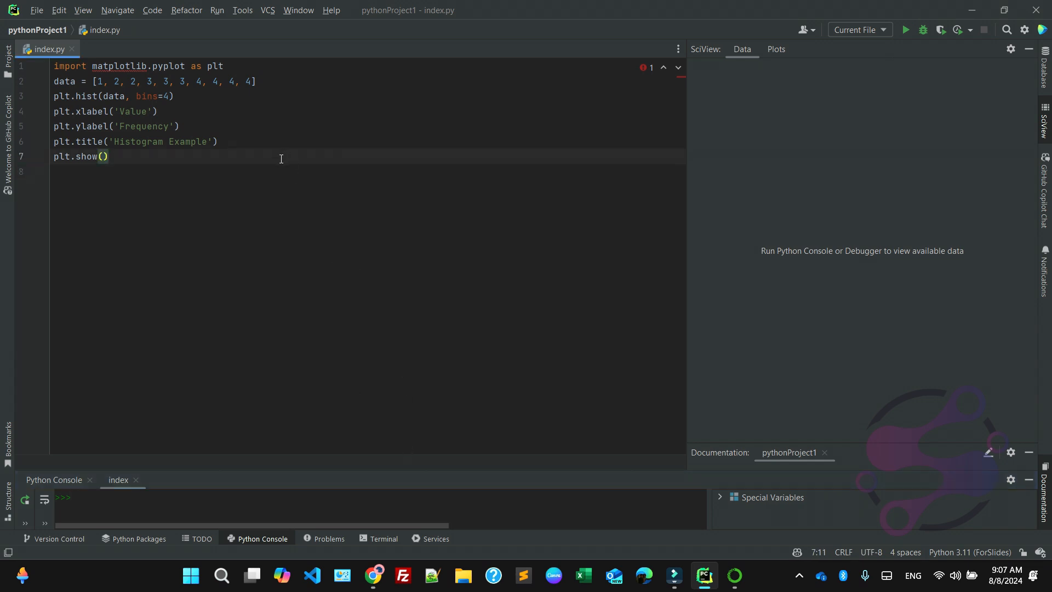
key("ctrl+a")
key("ctrl+c")
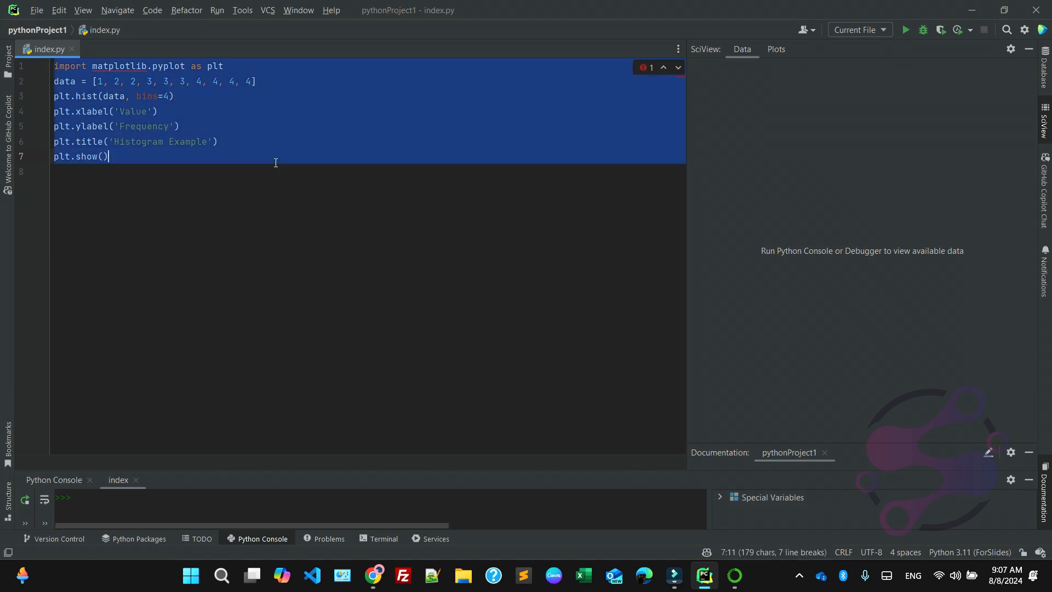
key("BackSpace")
Open the project's terminal and install the plotting library with pip install matplotlib
key("alt+F12")
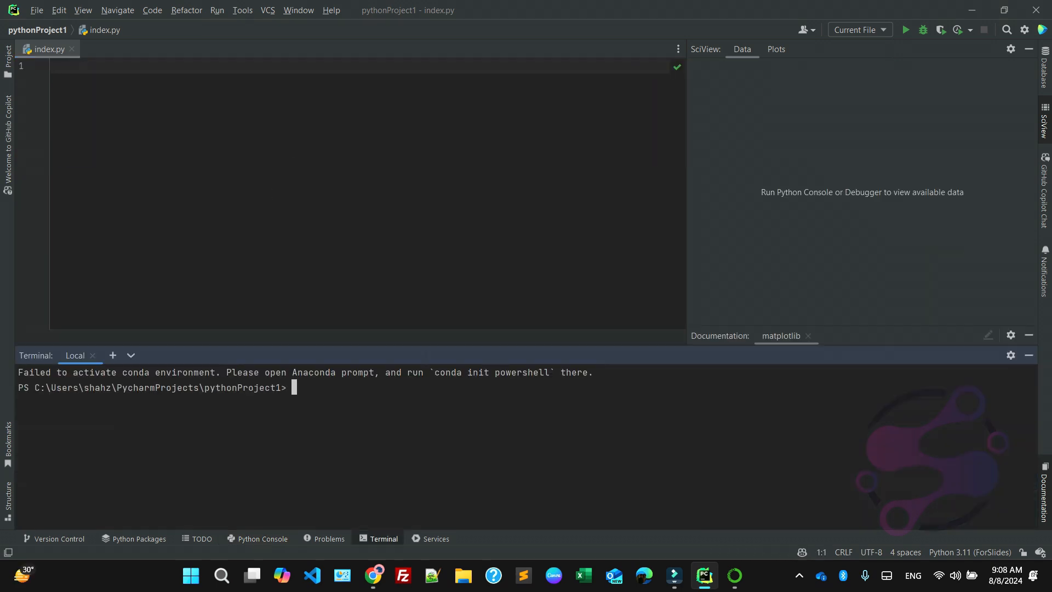
type("pip install")
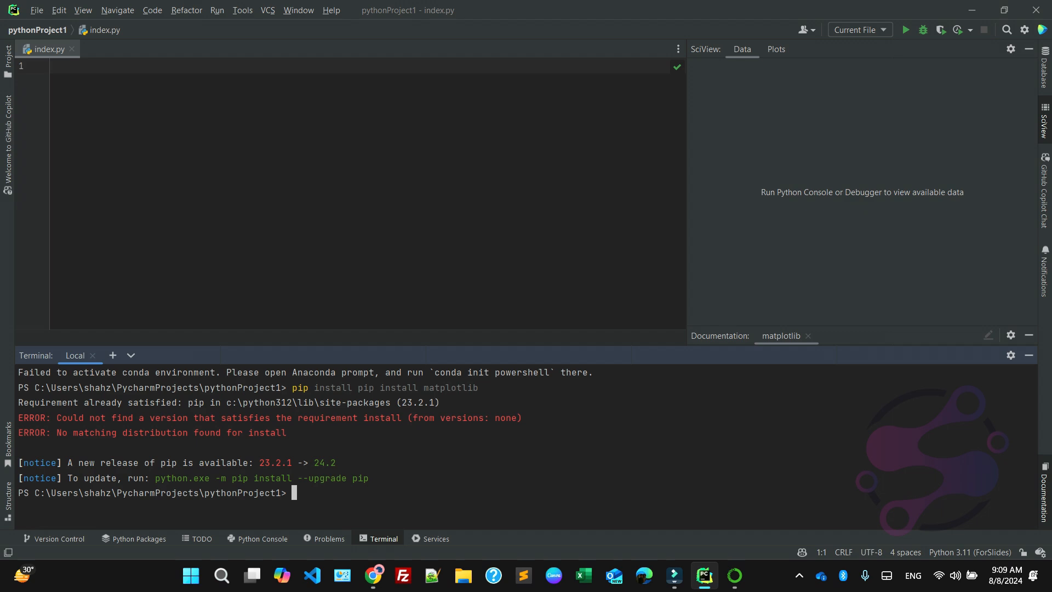
type("pip")
key("Right")
key("Return")
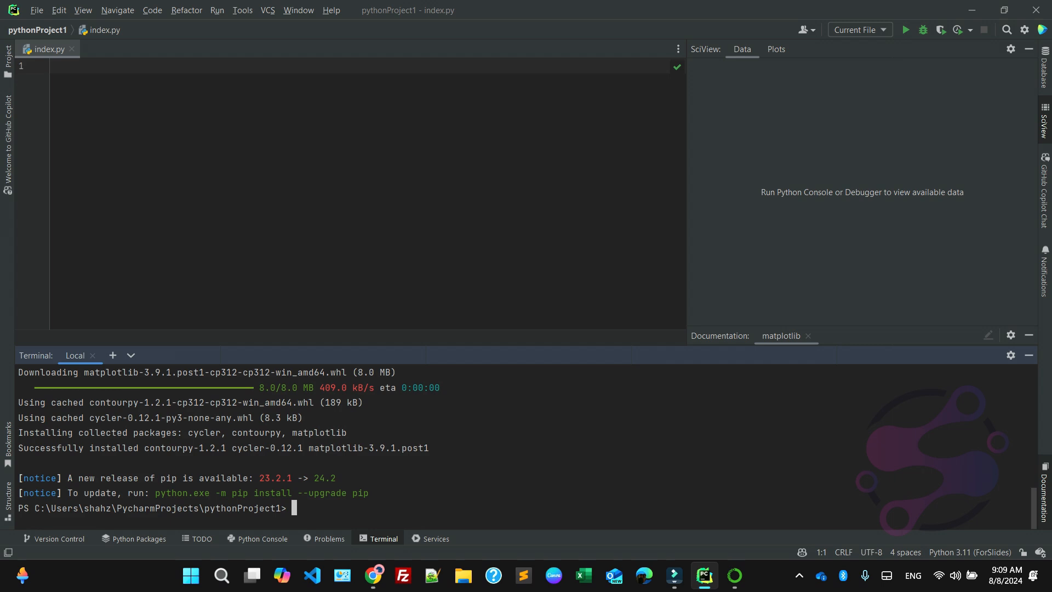
Try to update pip from the terminal with pip install --upgrade pip
type("pip installl")
key("BackSpace")
type("--")
type("upgrade ")
type("pip")
key("Return")
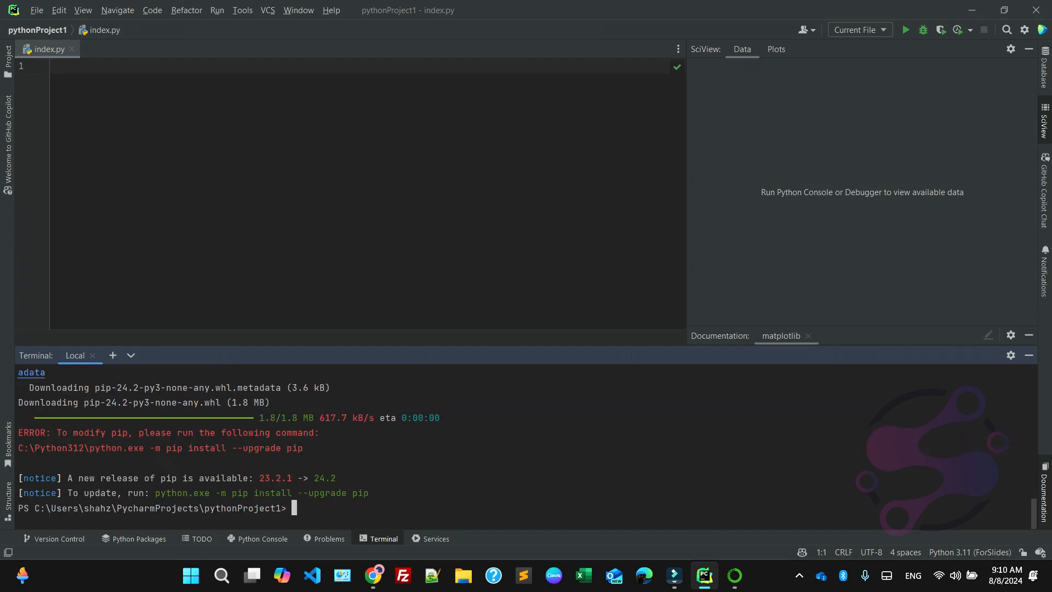
Install the seaborn library from the terminal with pip install seaborn
left_click(54, 66)
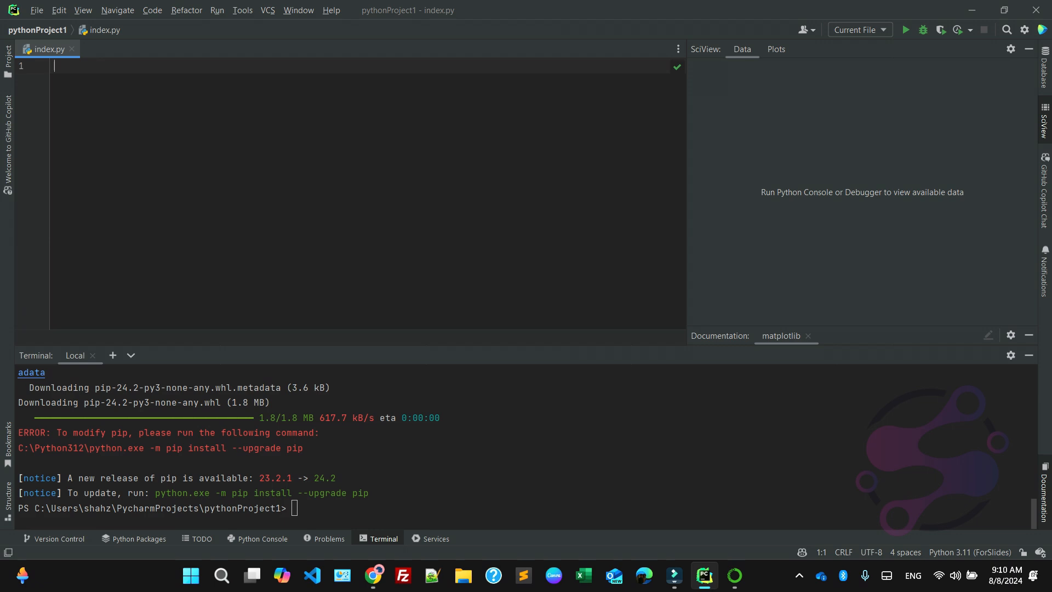
key("alt+F12")
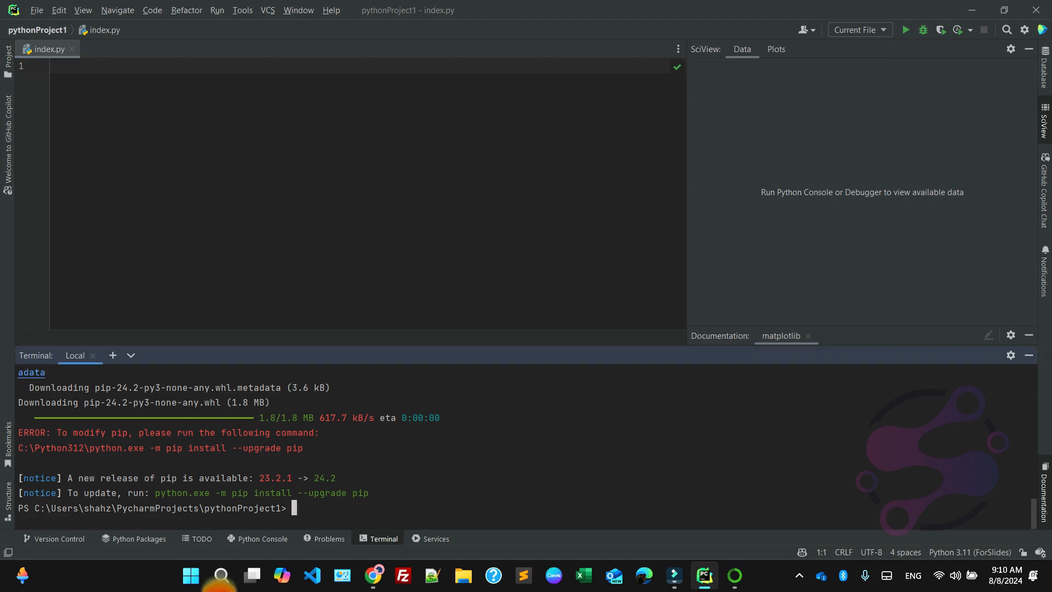
type("pip inst")
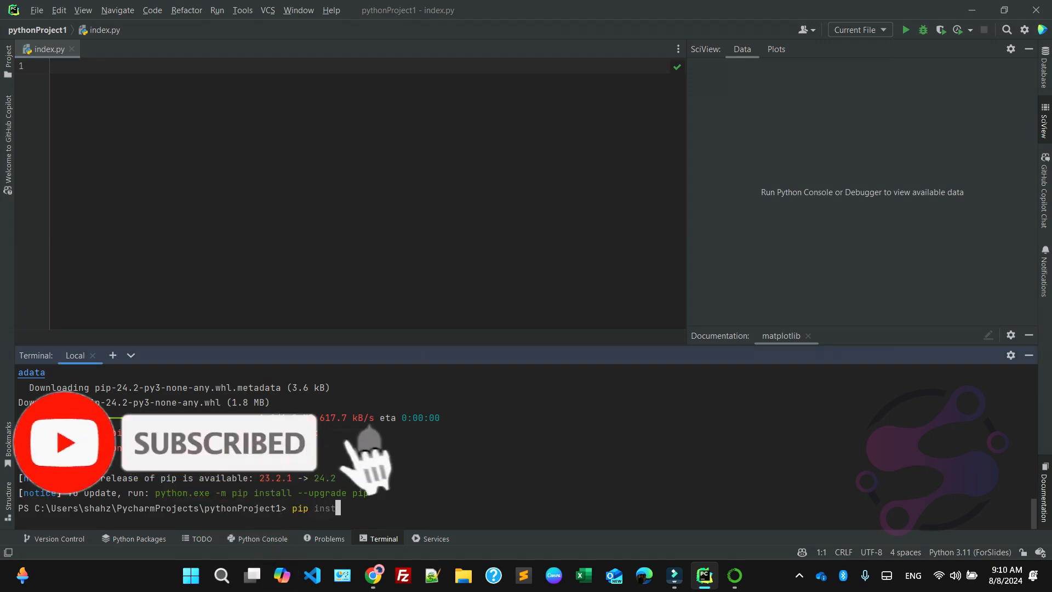
type("all seaborn")
key("Return")
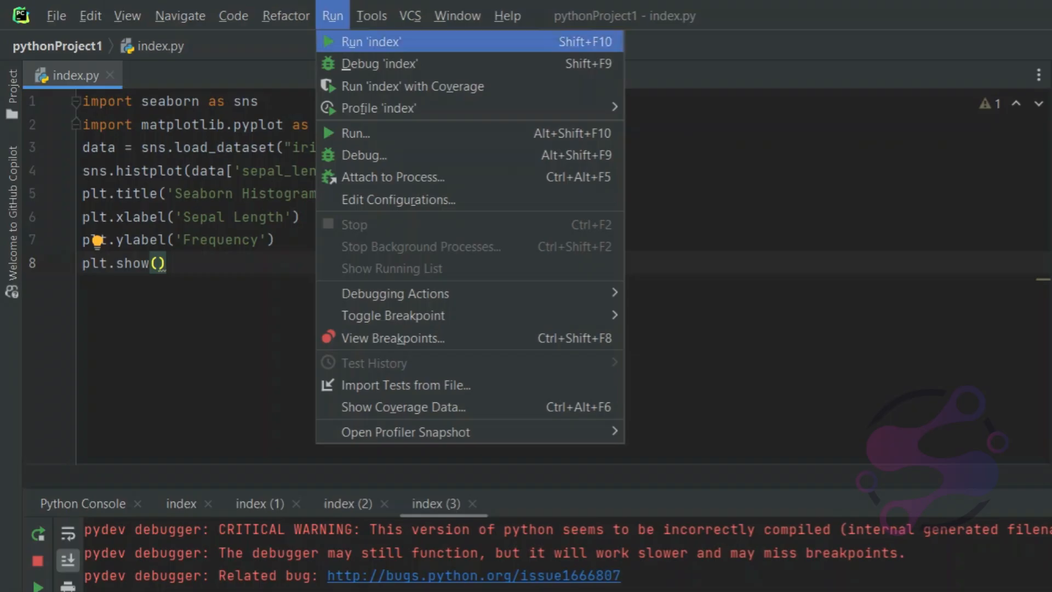
Run index.py to plot the seaborn histogram of the iris sepal lengths
left_click(352, 40)
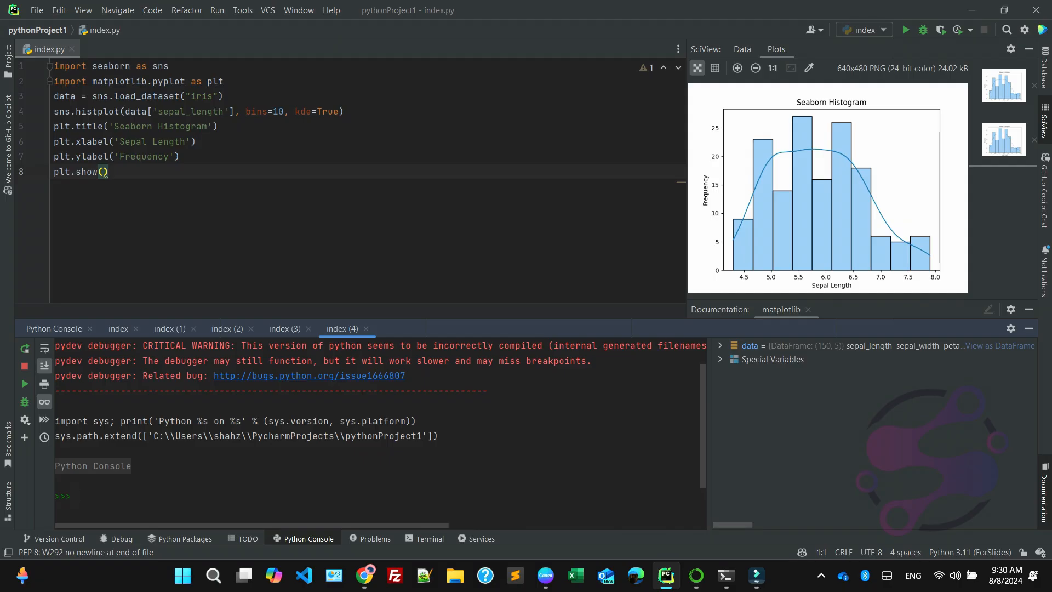
Replace the code in index.py with a darkgrid seaborn line plot of iris sepal_length against sepal_width, titled Seaborn Line Plot, and run it
key("ctrl+a")
type("import seaborn as sns import matplotlib.pyplot as plt sns.set(style=\"darkgrid\") data = sns.load_dataset(\"iris\") sns.lineplot(x=\"sepal_length\", y=\"sepal_width\", data=data) plt.title('Seaborn Line Plot') plt.show()")
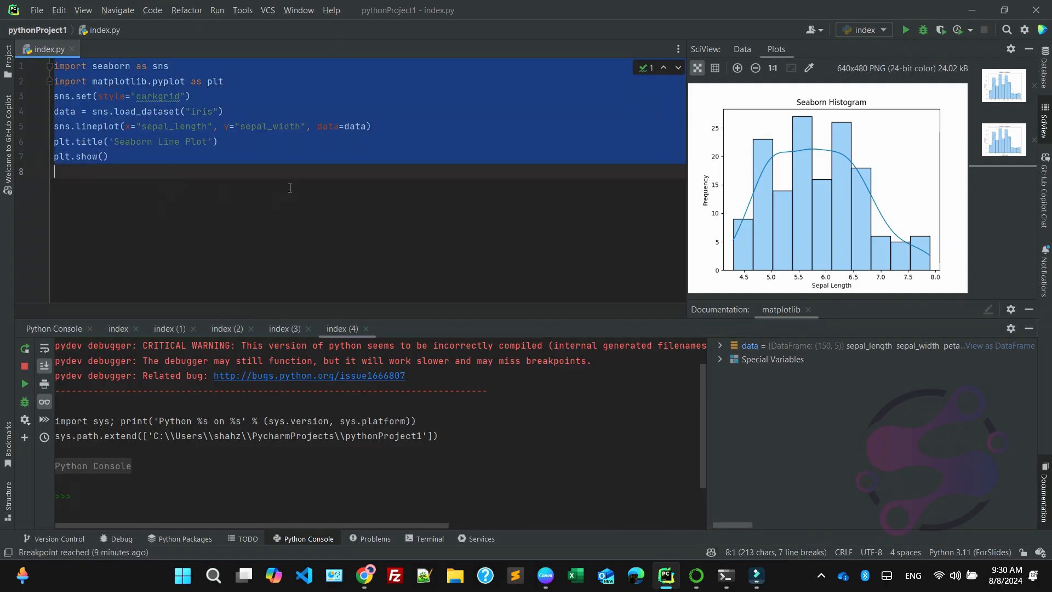
key("Escape")
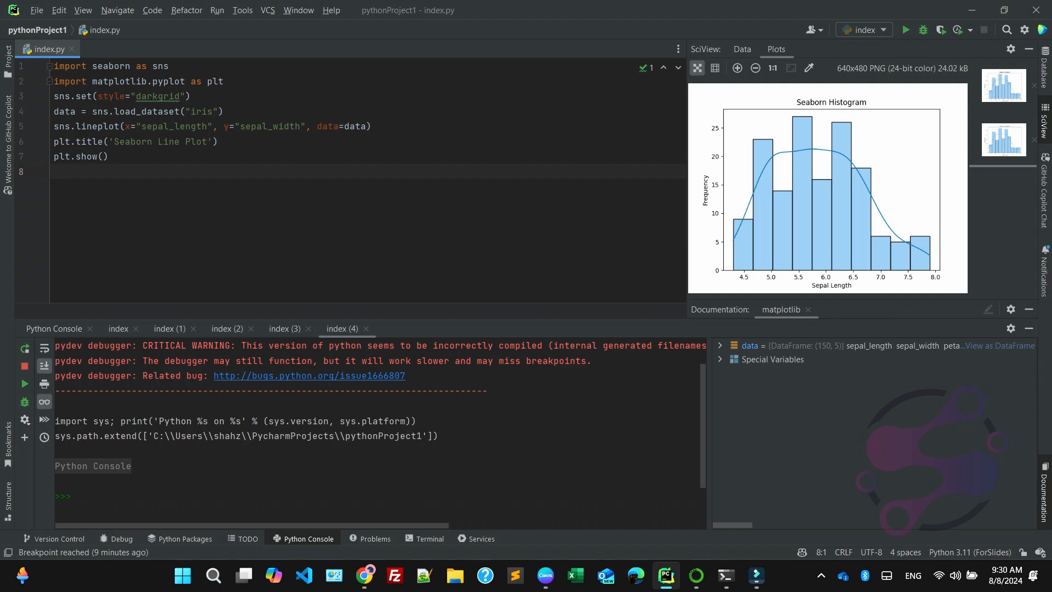
key("alt+u")
key("Return")
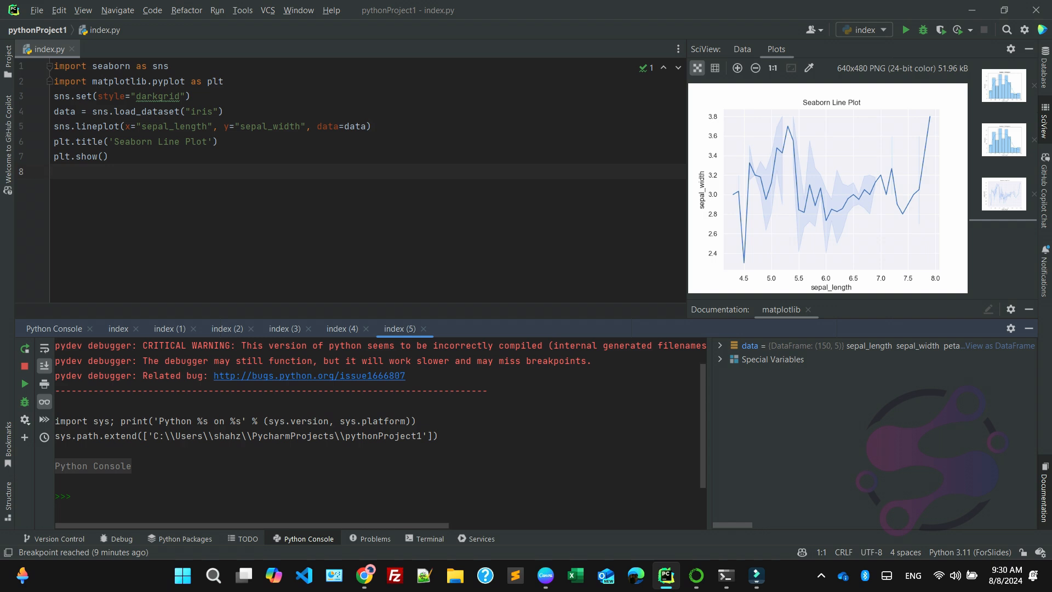
Replace the code in index.py with the copied four-bin matplotlib histogram script titled Histogram Example and run it
key("ctrl+a")
key("BackSpace")
key("ctrl+v")
key("ctrl+a")
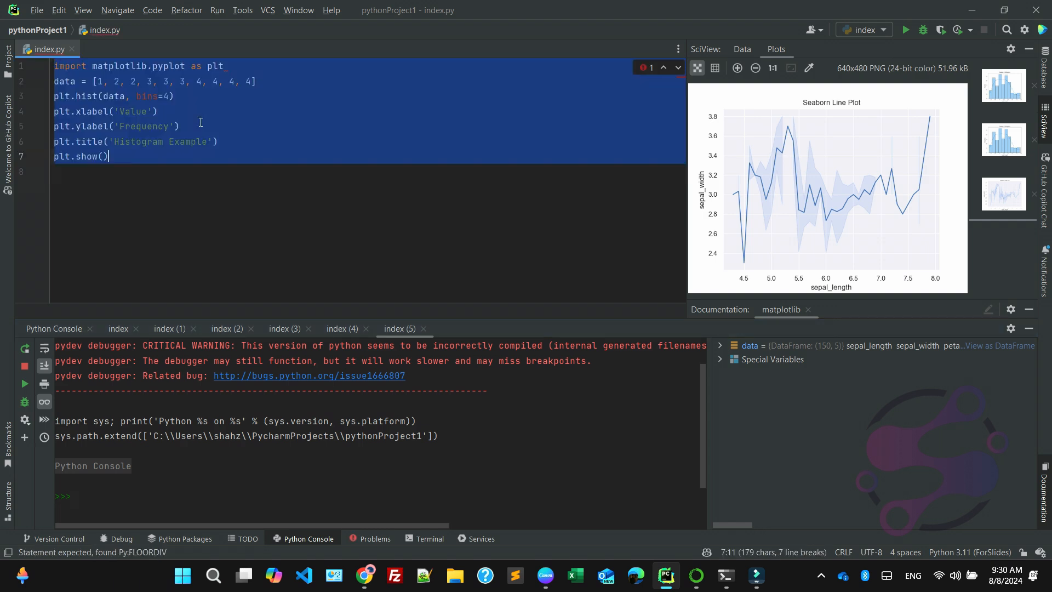
left_click(157, 111)
left_click(217, 10)
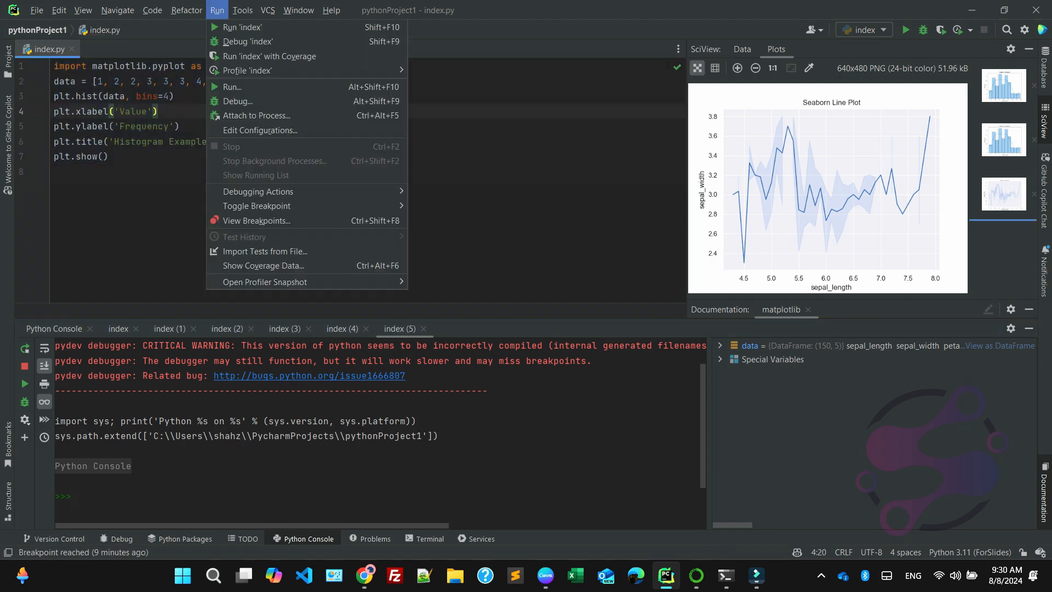
left_click(236, 25)
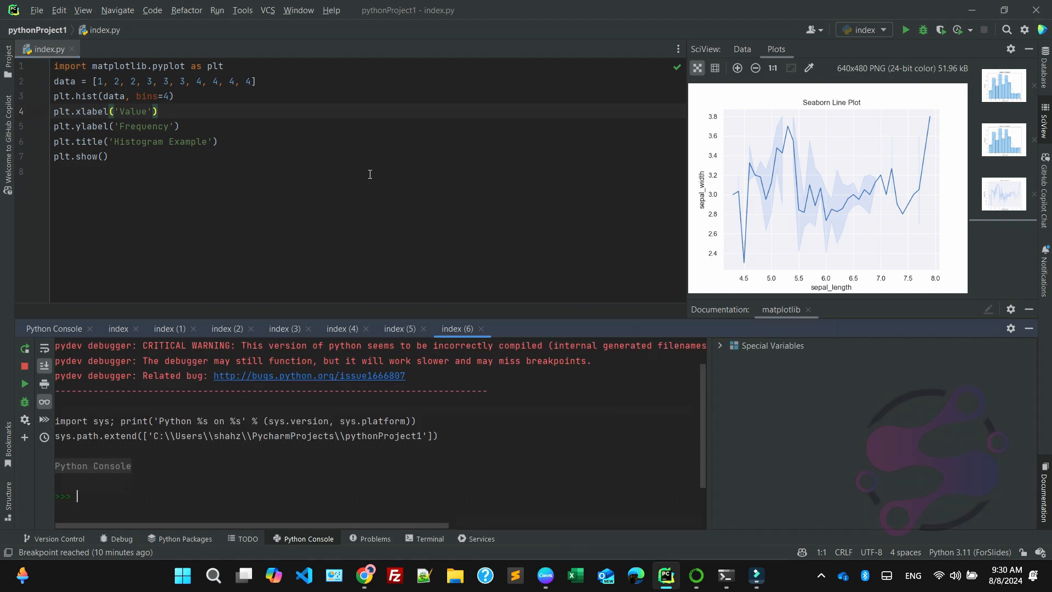
left_click(220, 170)
key("Left")
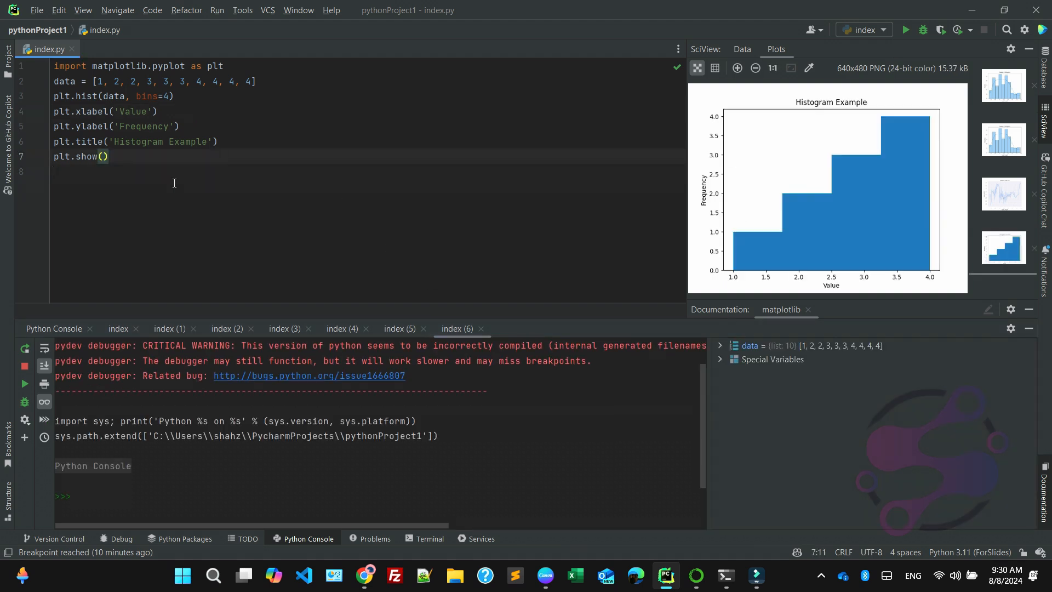